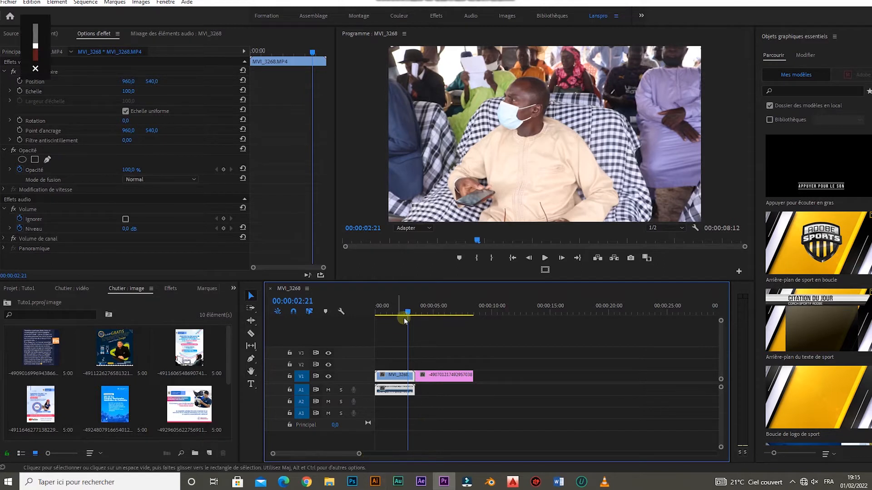
Play the opening of the MVI_3268 sequence from its start to review the video clip
left_click_drag(409, 313, 375, 314)
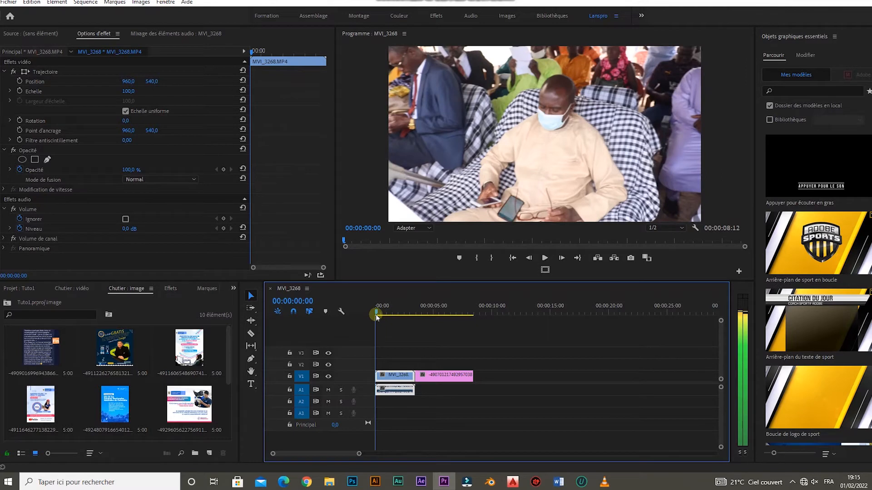
left_click_drag(359, 454, 342, 455)
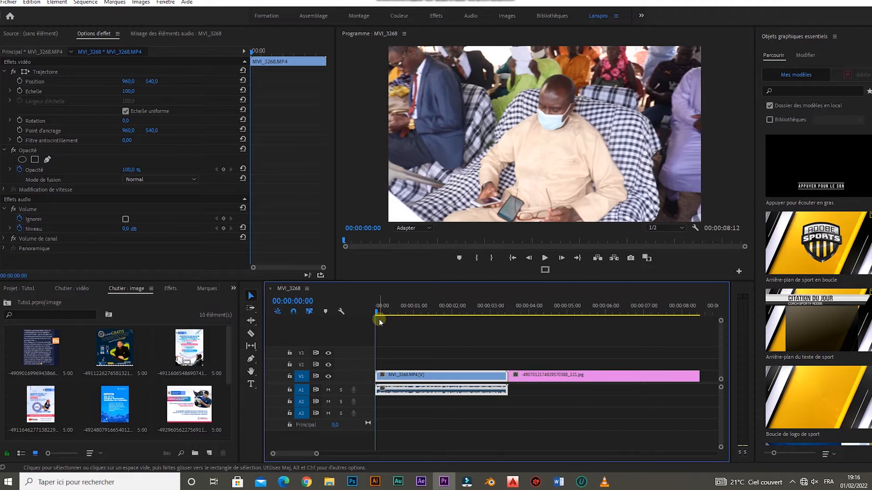
key("space")
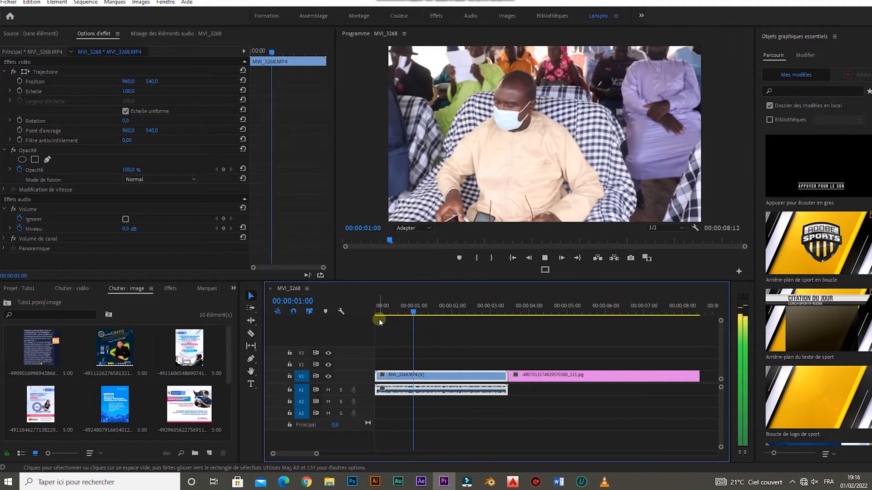
key("space")
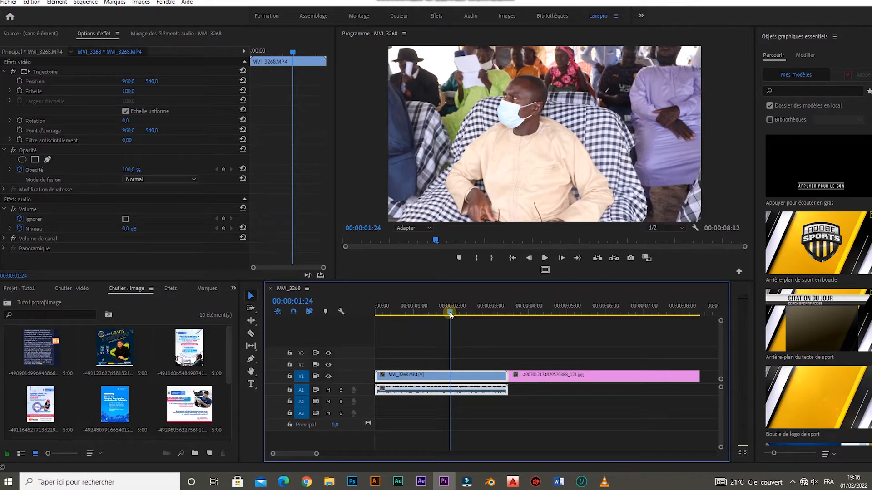
Split the MVI_3268.MP4 clip on the timeline at 00:00:01:10 with the Razor tool
left_click_drag(450, 314, 402, 328)
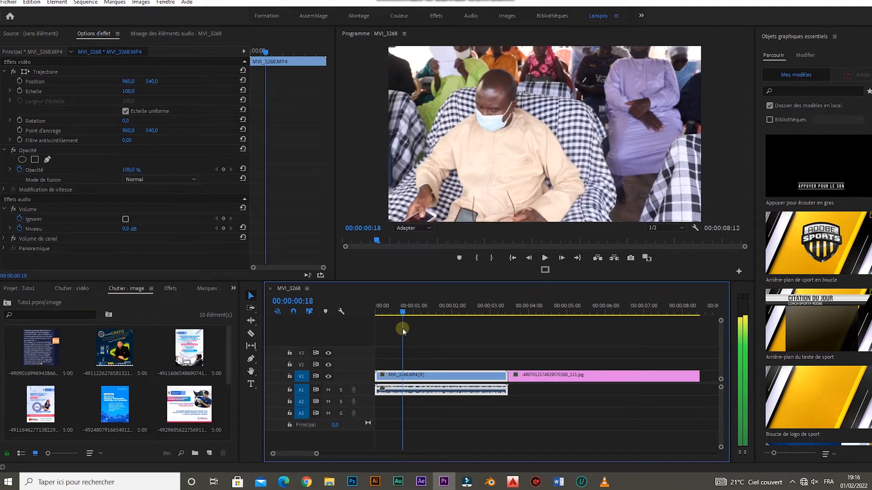
key("space")
key("space")
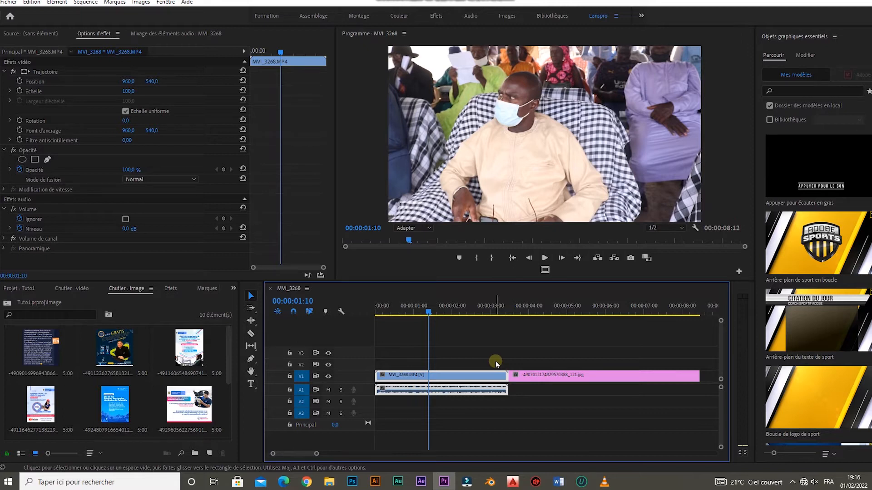
key("c")
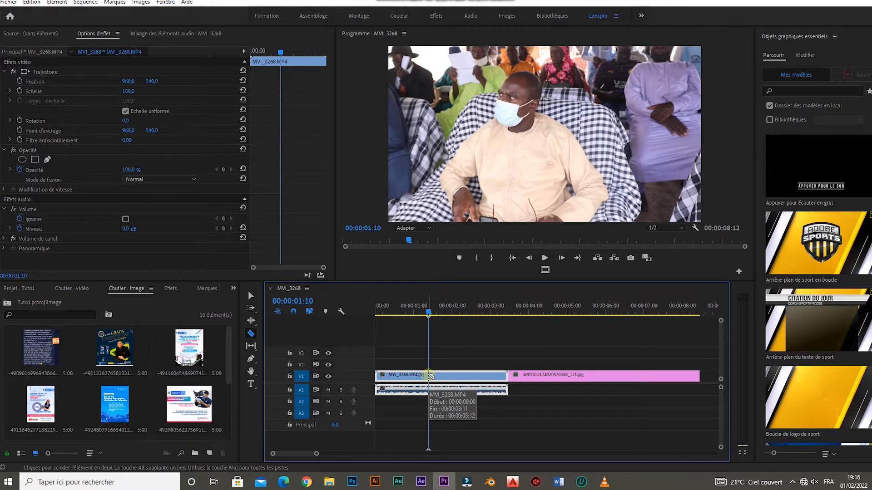
left_click(430, 376)
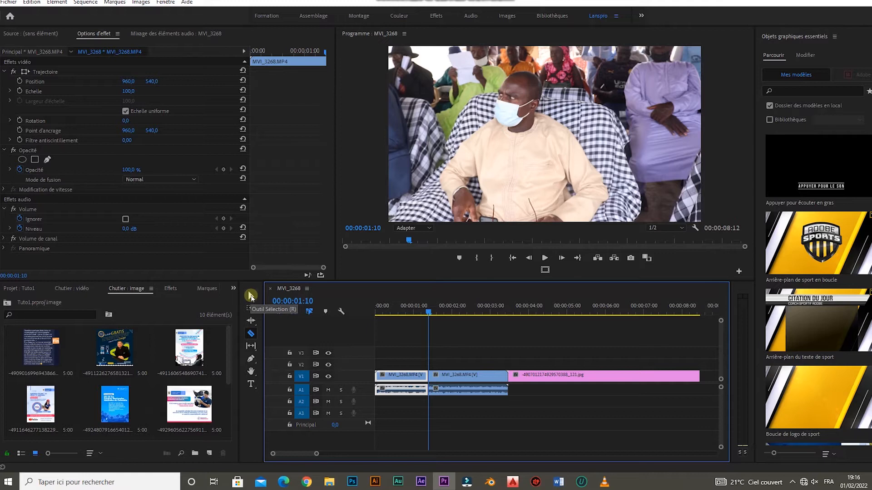
Return to the Selection tool and clear the first part of the split MVI_3268.MP4 clip, leaving its gap open
left_click(252, 295)
left_click(461, 380)
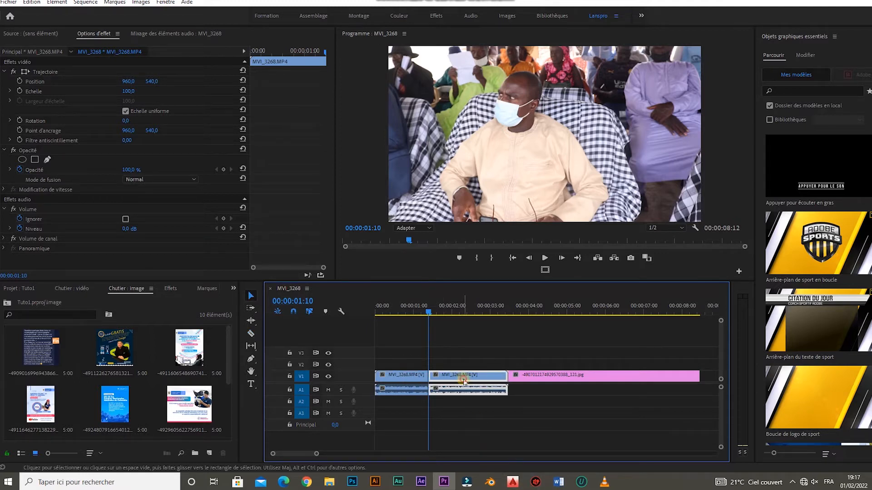
left_click(416, 377)
left_click(459, 376)
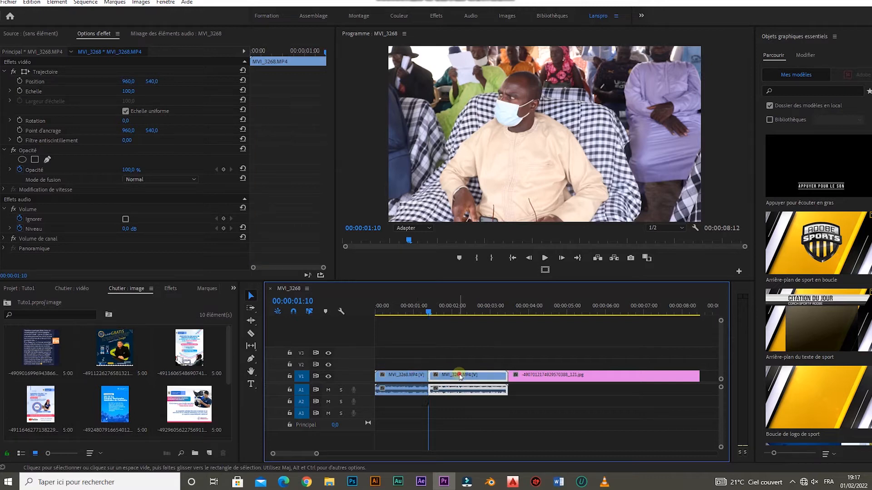
left_click(416, 378)
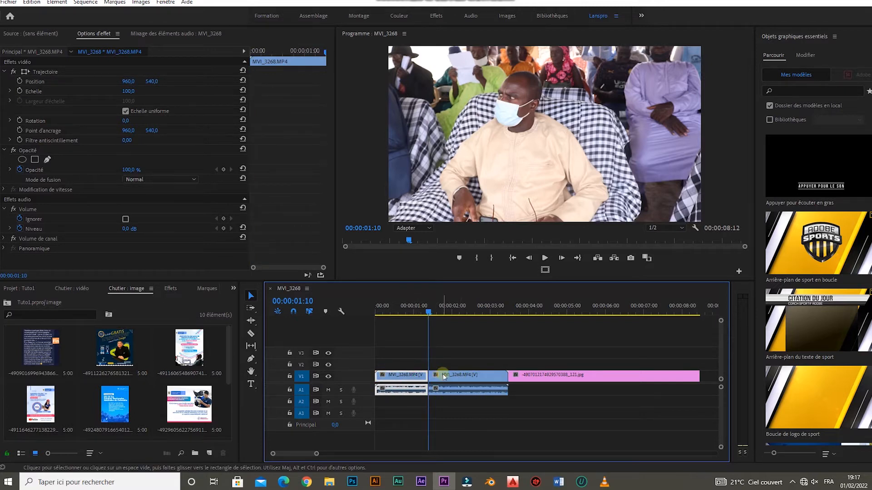
left_click_drag(420, 313, 396, 319)
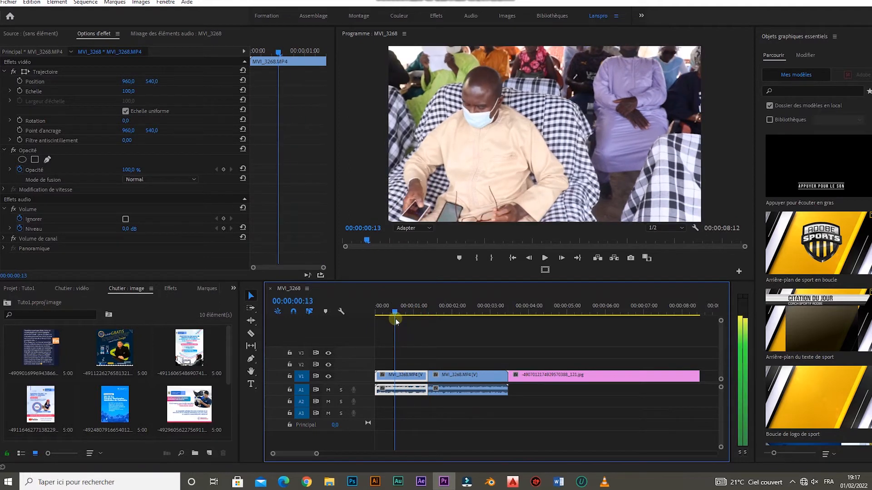
right_click(416, 383)
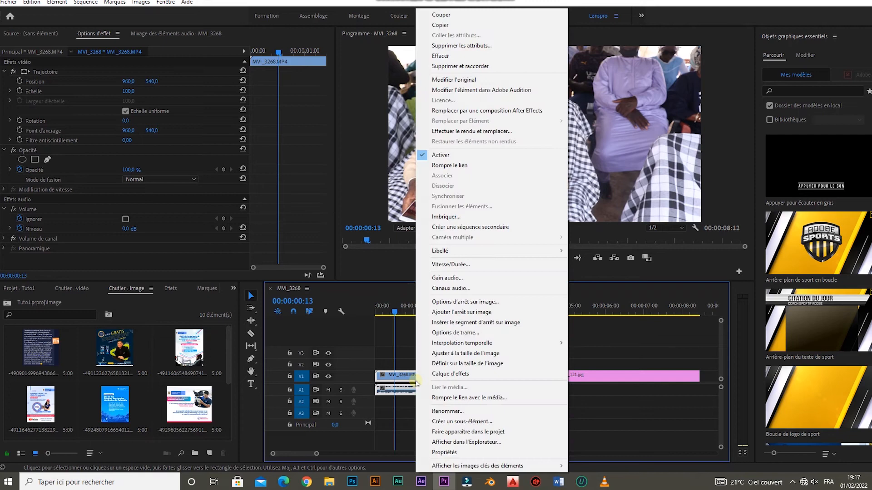
left_click(448, 56)
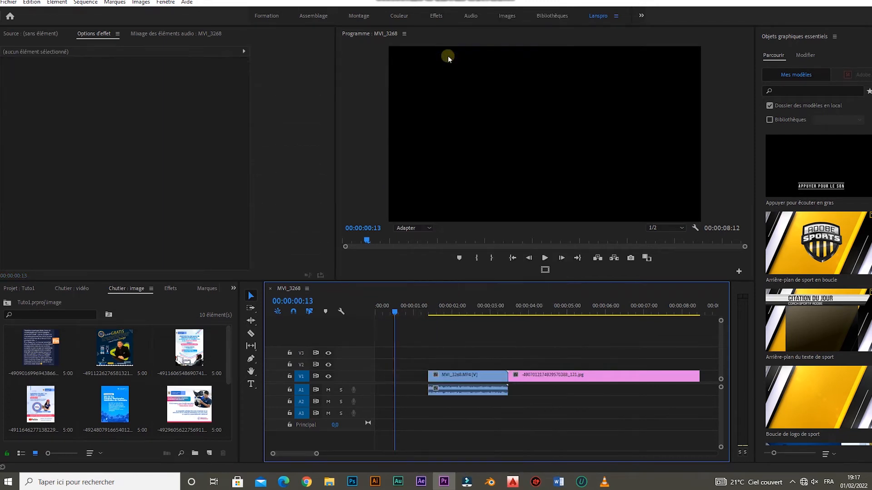
left_click(419, 376)
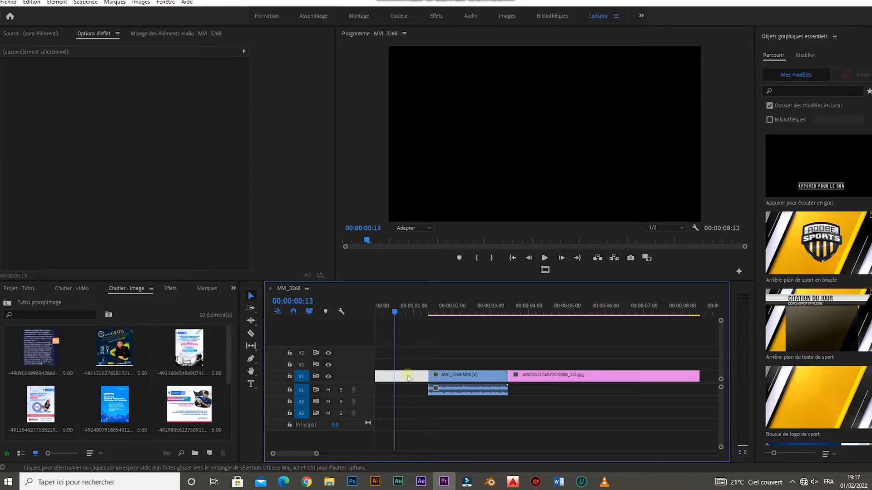
left_click(416, 355)
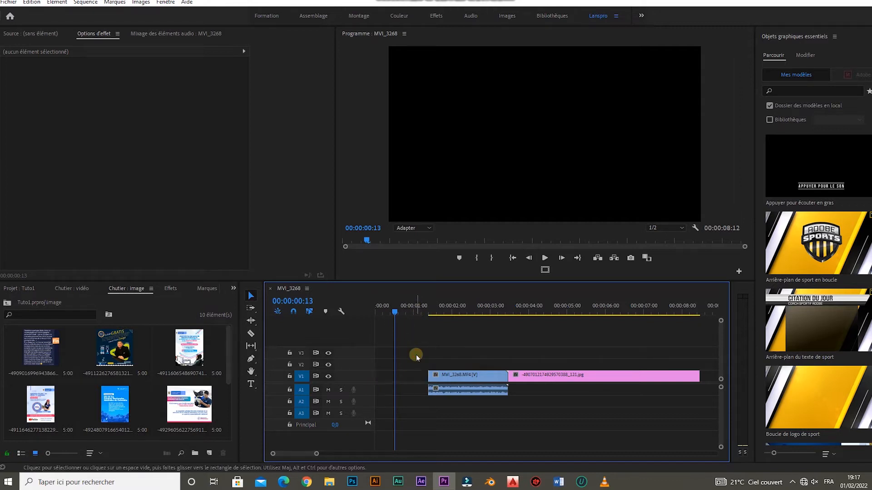
left_click(445, 378)
mouse_move(445, 378)
left_mouse_down()
mouse_move(392, 384)
mouse_move(444, 377)
left_mouse_up()
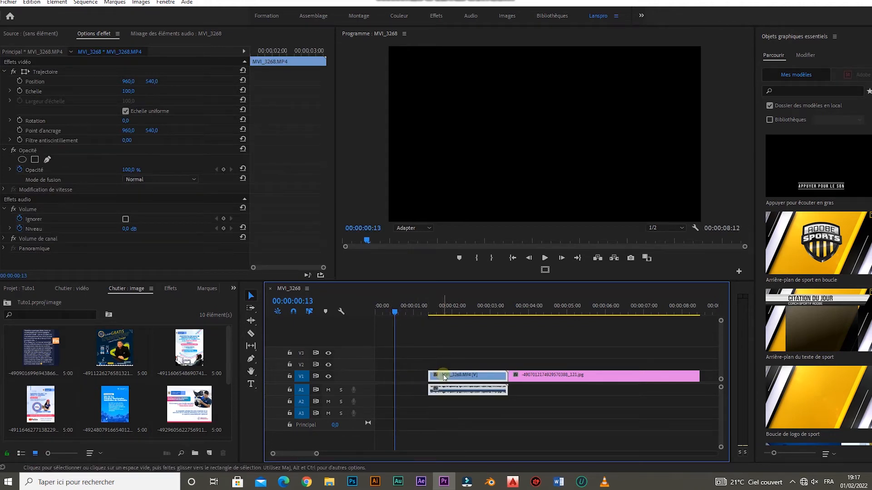
left_click(410, 376)
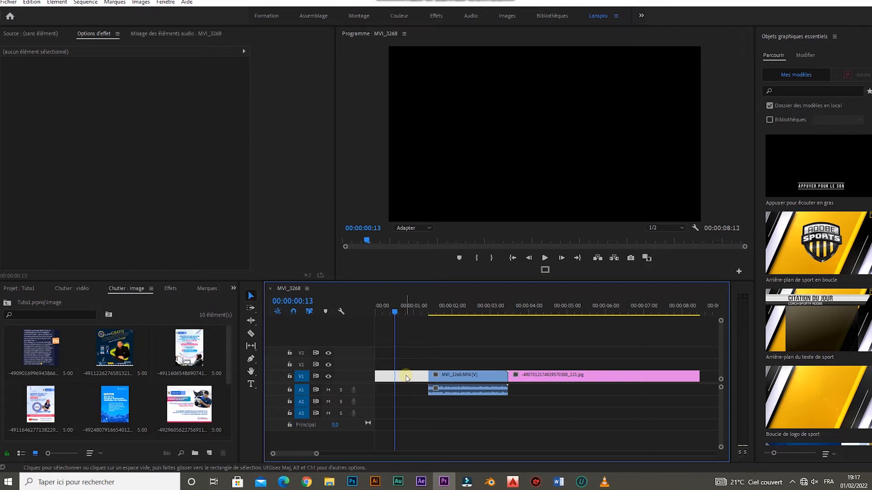
right_click(406, 378)
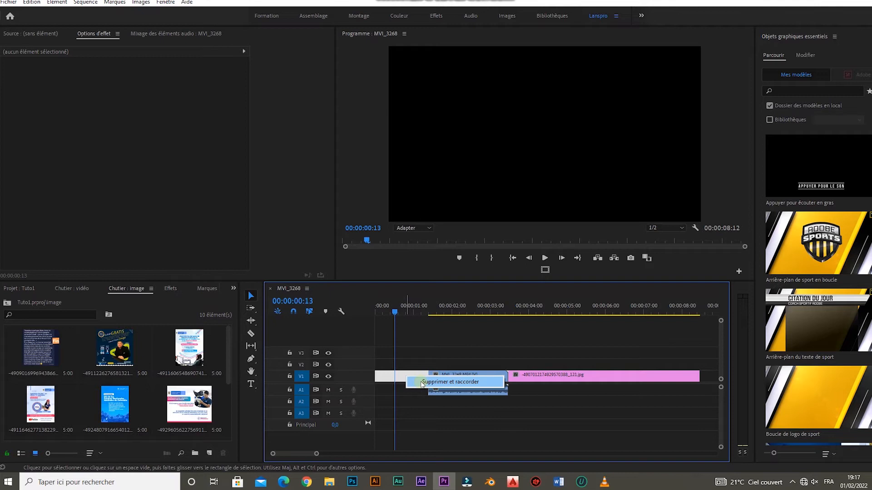
left_click(421, 383)
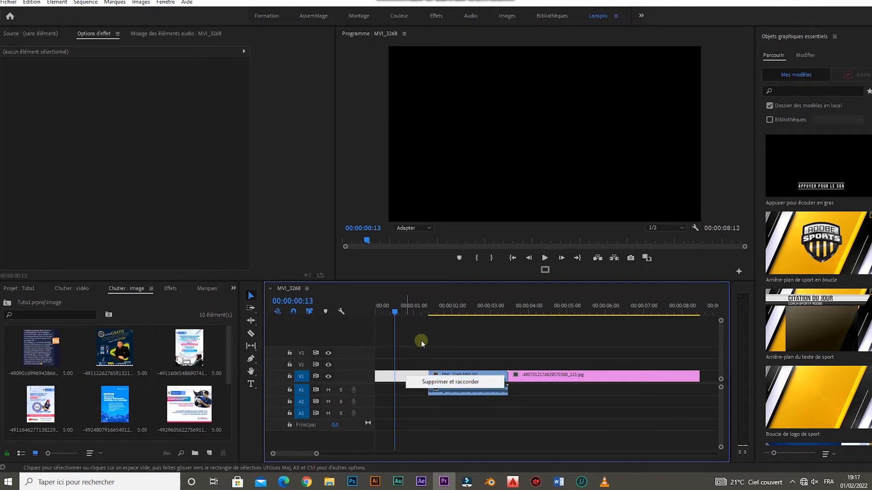
left_click(411, 341)
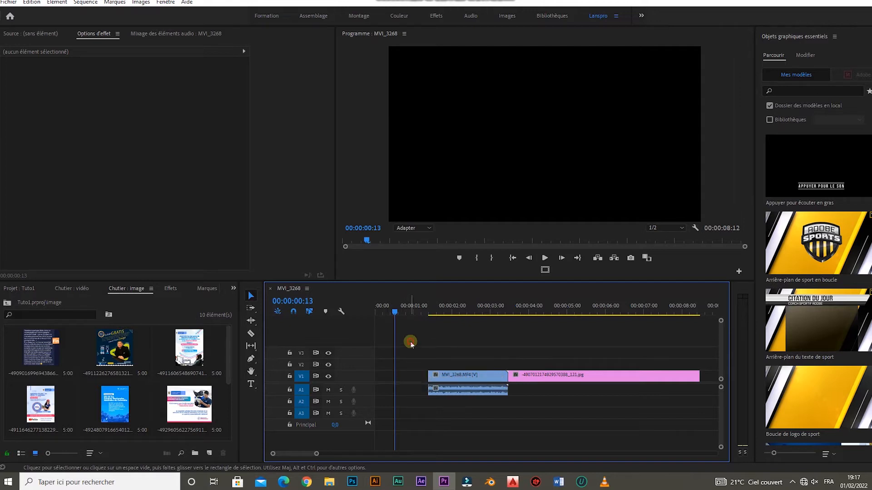
Delete the empty gap at the start of track V1 so the following clips close up
left_click(417, 378)
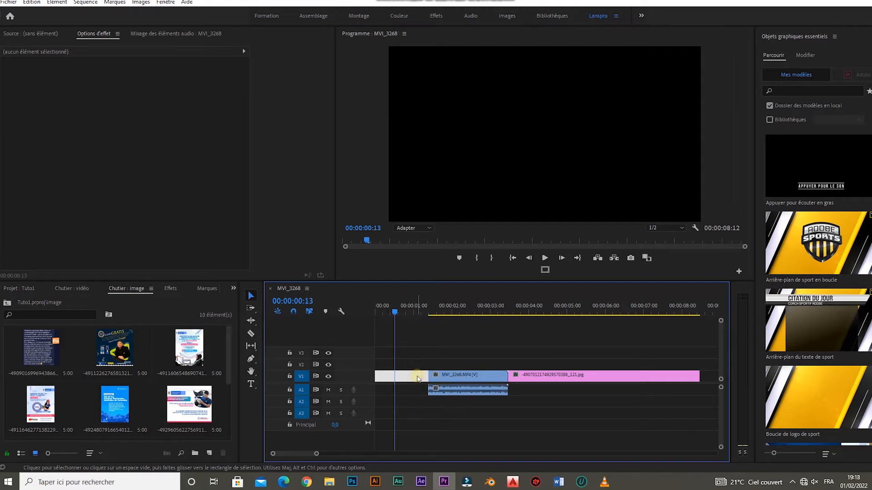
key("Delete")
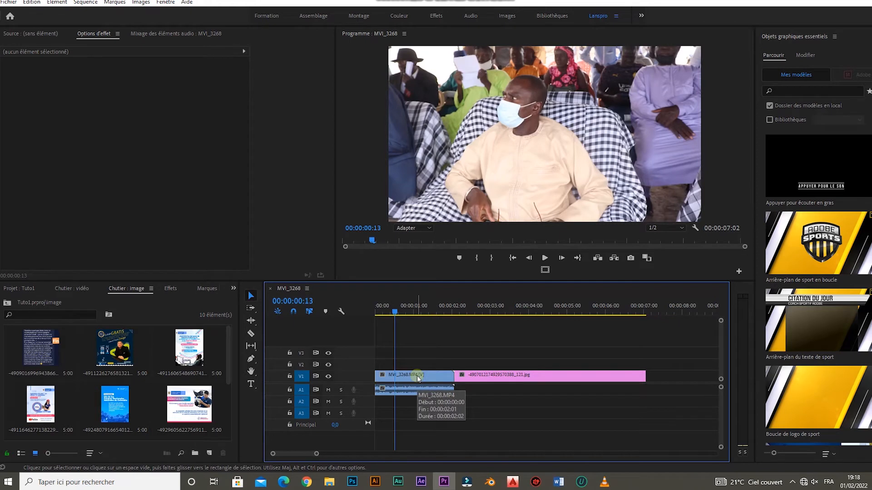
Split the remaining MVI_3268.MP4 clip at 00:00:01:20 with the Razor tool
left_click(417, 378)
left_click(398, 313)
left_click_drag(404, 313, 446, 317)
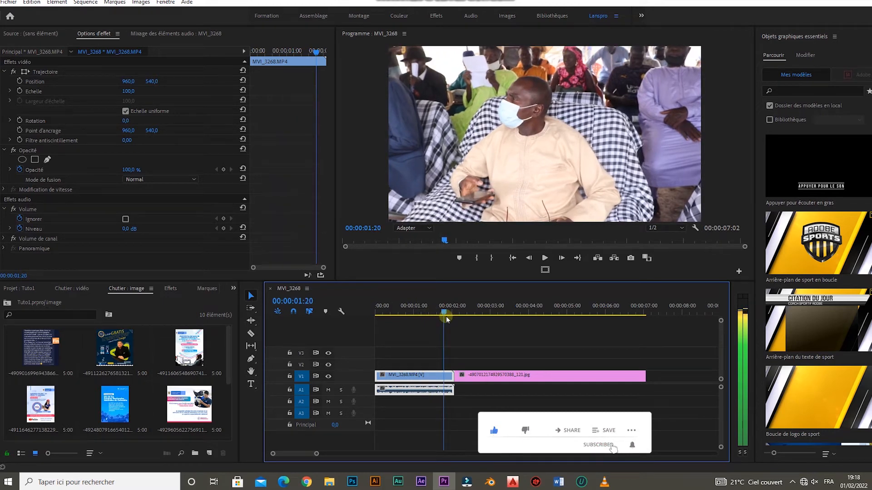
left_click_drag(394, 312, 446, 316)
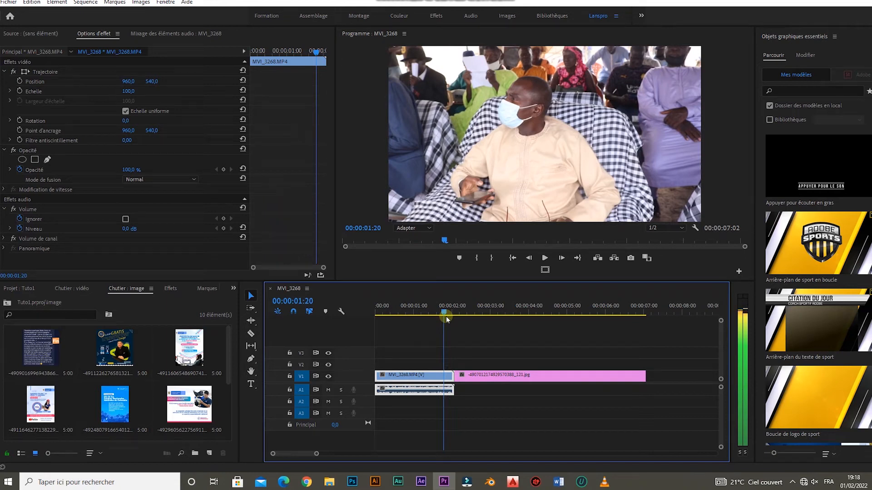
left_click(256, 335)
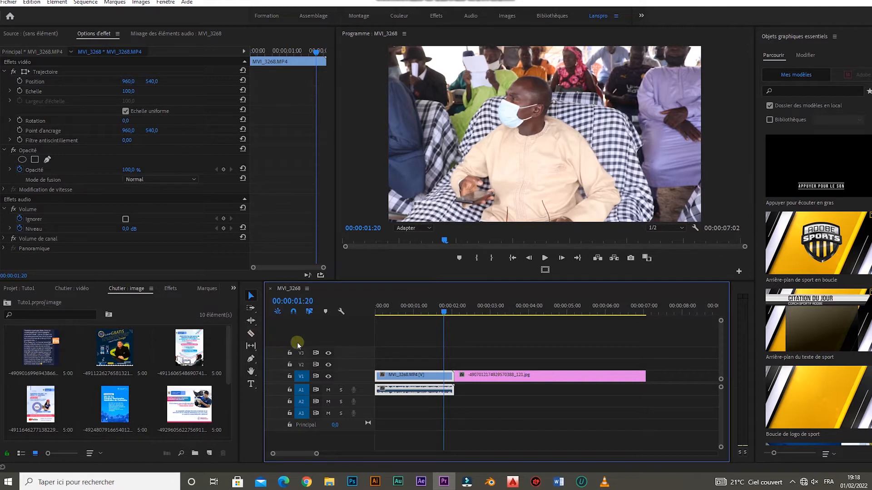
key("c")
left_click(445, 376)
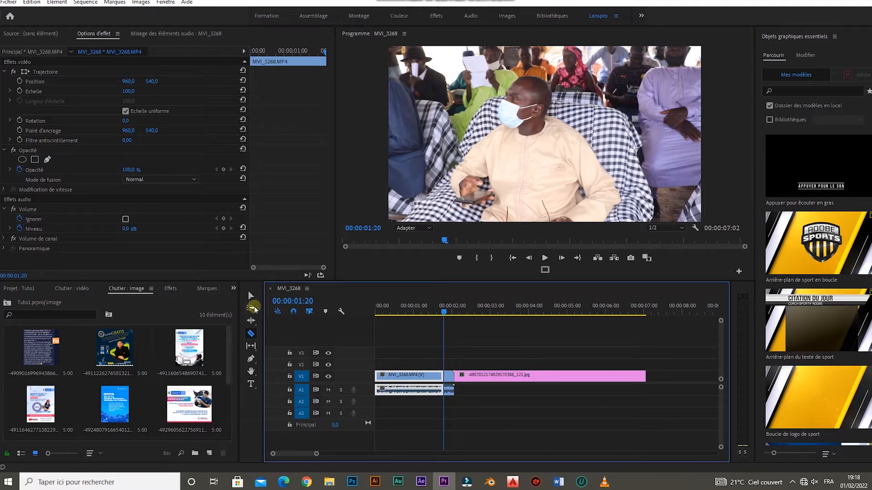
Delete the short end piece of the MVI_3268.MP4 clip and close the gap before the still image
key("v")
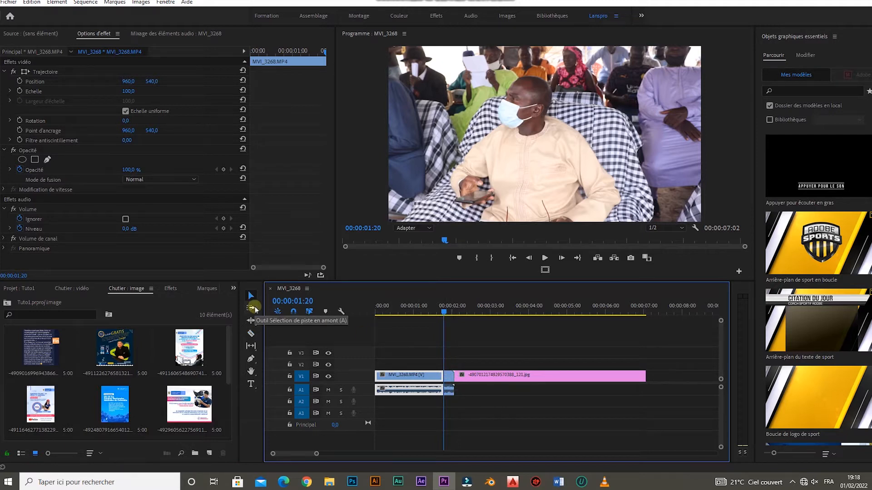
left_click(448, 376)
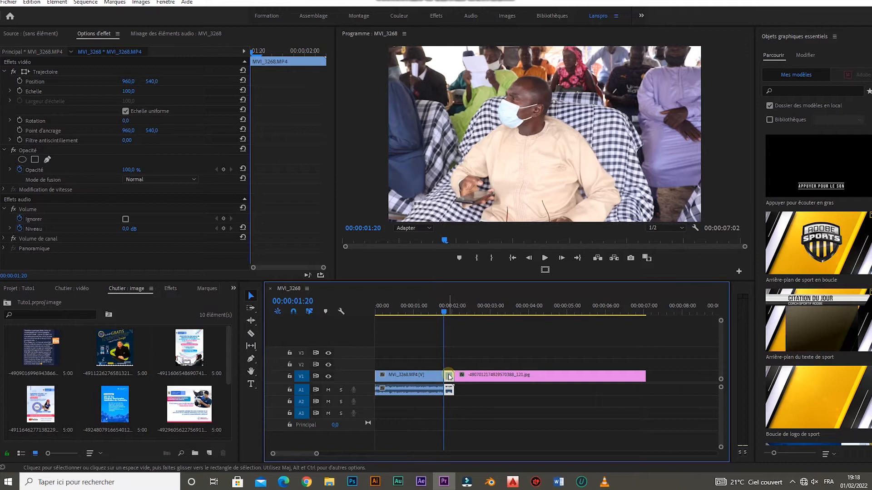
key("Delete")
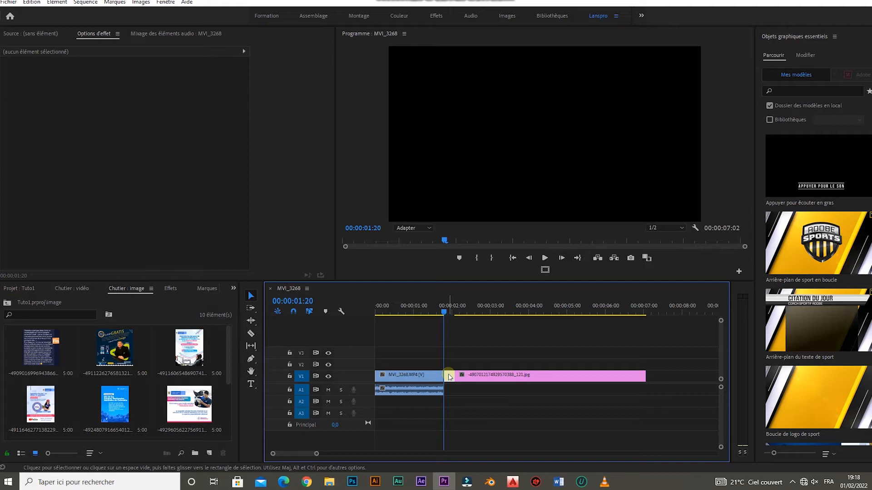
key("Delete")
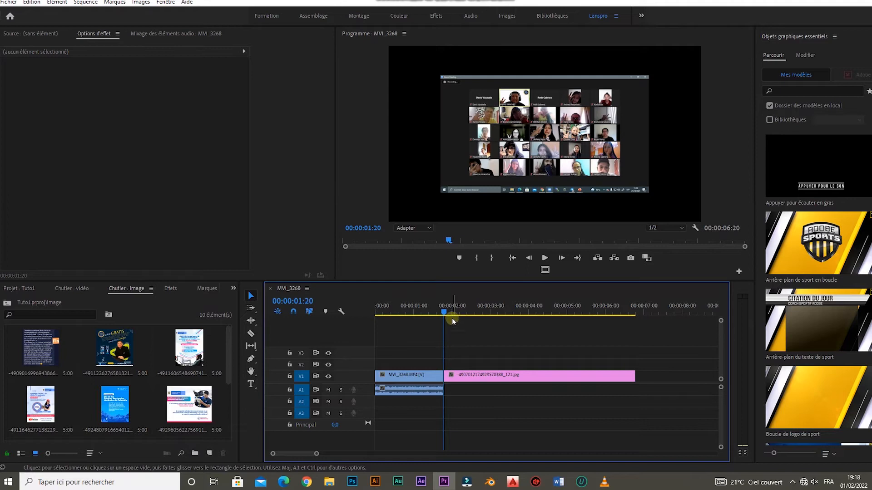
left_click_drag(444, 312, 420, 315)
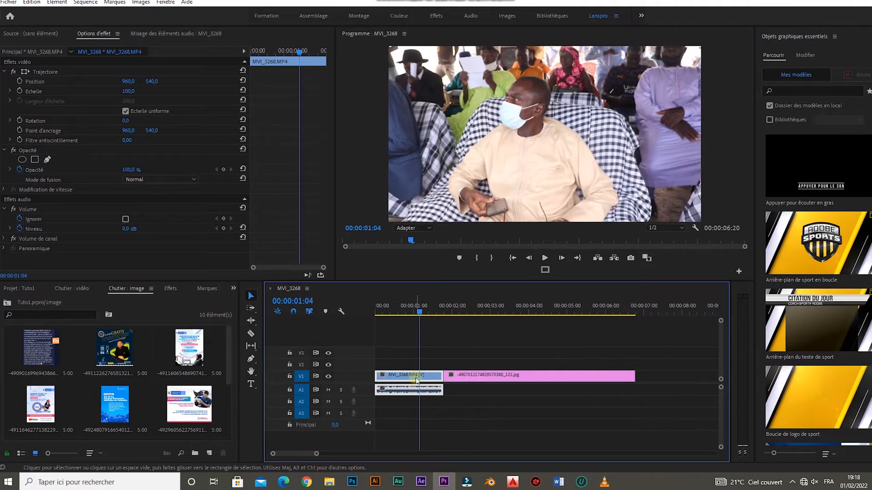
Load MVI_3268.MP4 from the vidéo bin into the source monitor and play it from its start
left_click(69, 289)
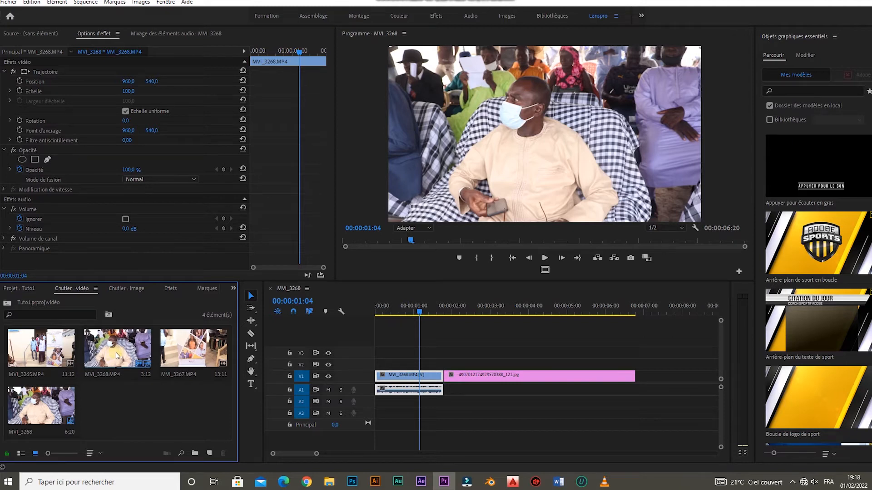
double_click(116, 352)
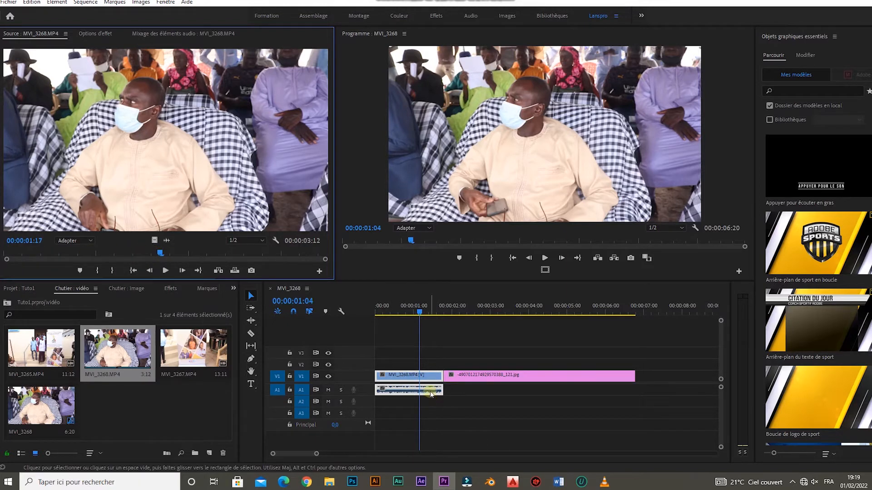
left_click_drag(160, 253, 1, 265)
key("space")
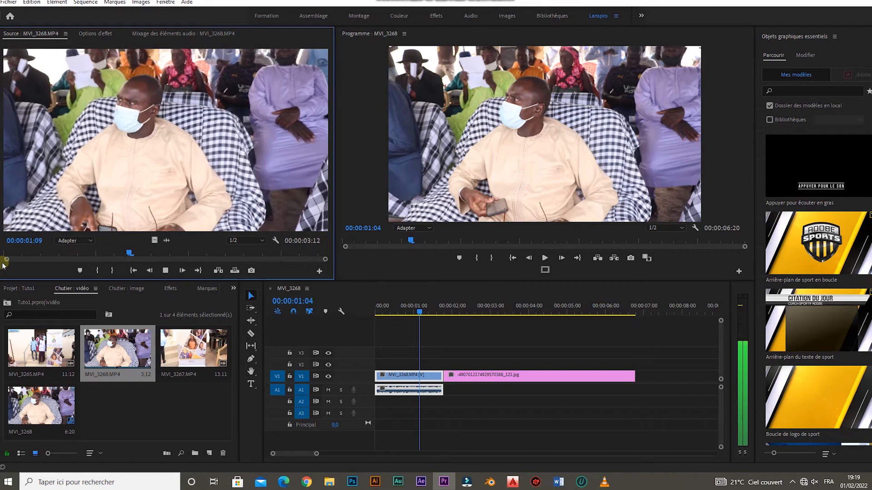
Mark an in point at 00:00:01:16 and an out point at 00:00:03:03 on MVI_3268.MP4 in the source monitor
key("space")
key("space")
key("space")
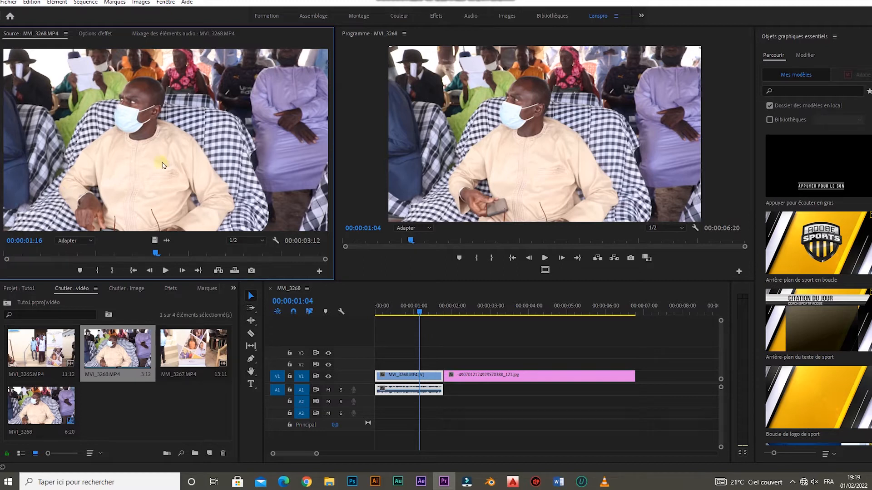
left_click(98, 269)
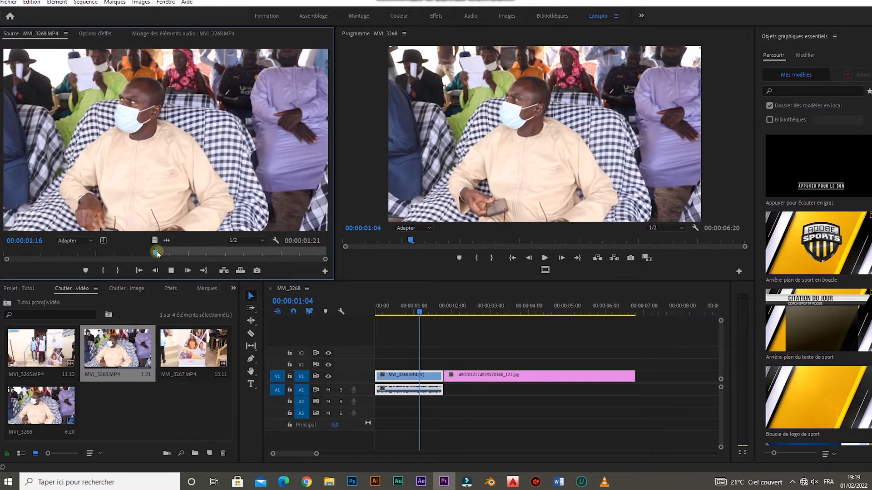
key("space")
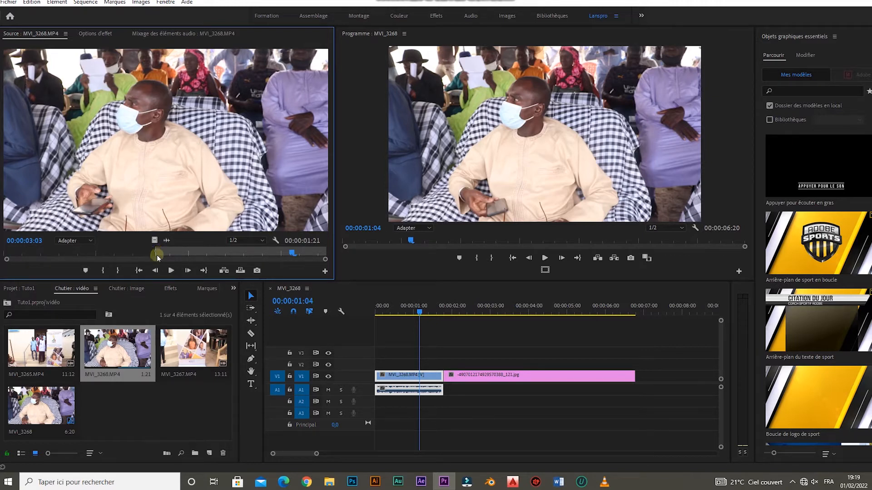
left_click(119, 272)
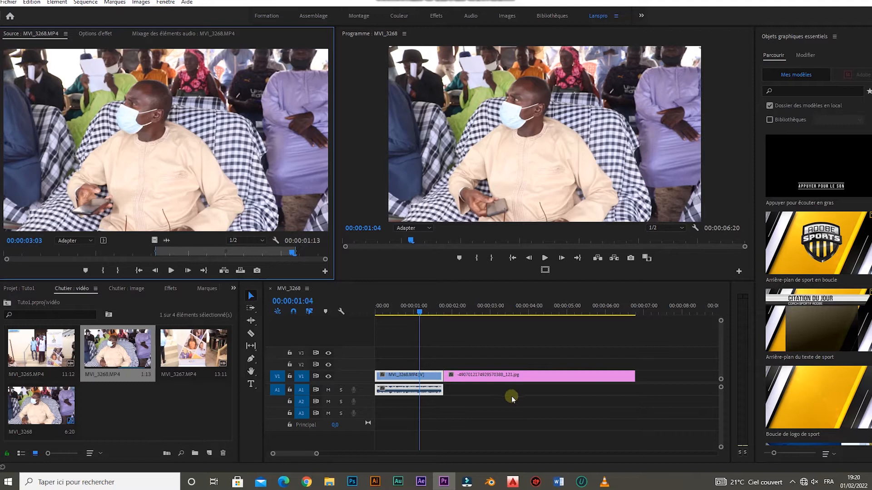
Add the marked MVI_3268.MP4 section to track V1 directly after the still image and play it from 00:00:06:20
left_click_drag(322, 454, 412, 453)
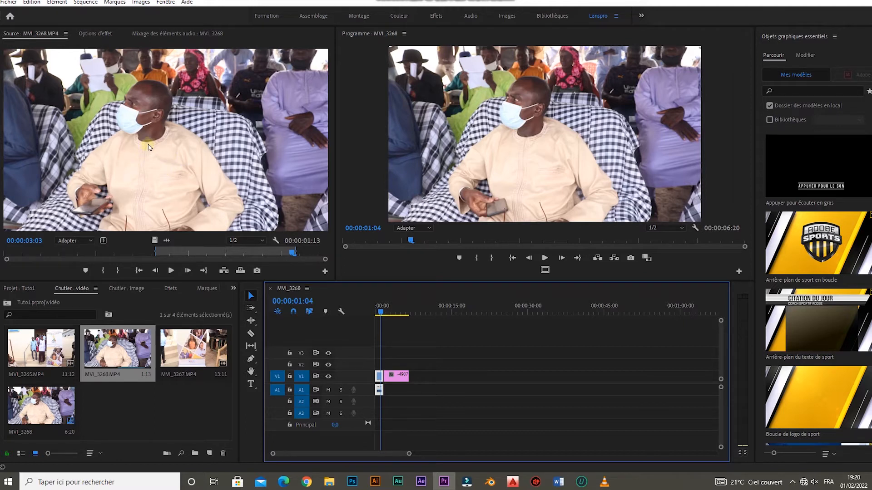
left_click(142, 157)
left_click_drag(142, 157, 412, 389)
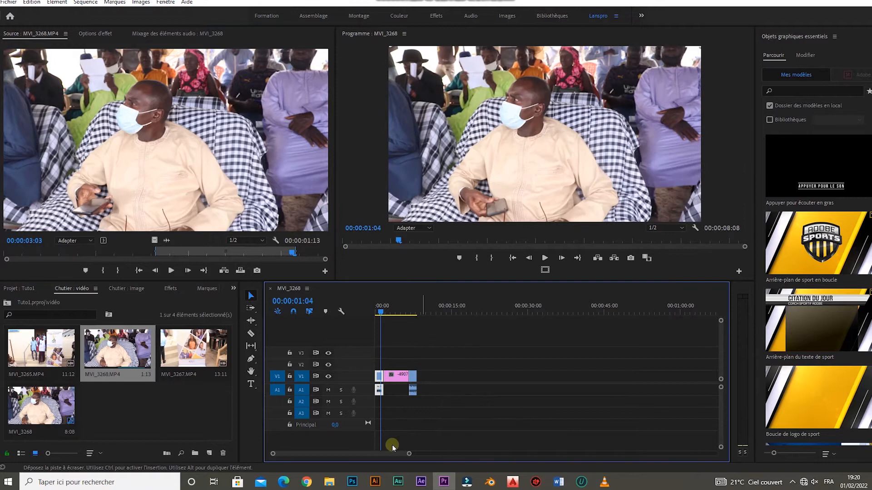
left_click_drag(409, 454, 312, 452)
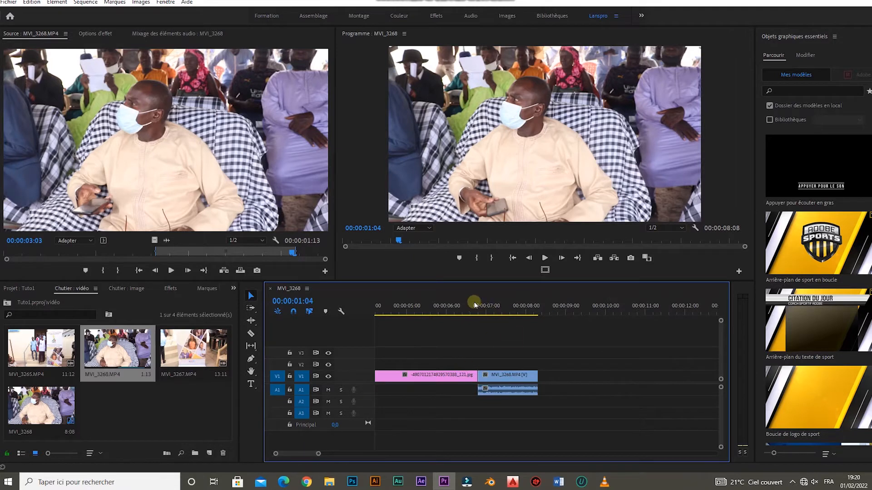
left_click_drag(478, 309, 481, 310)
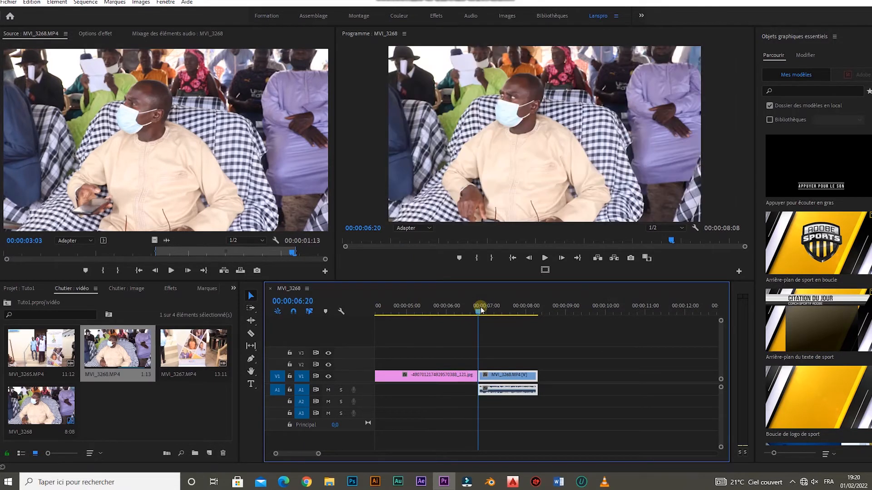
key("space")
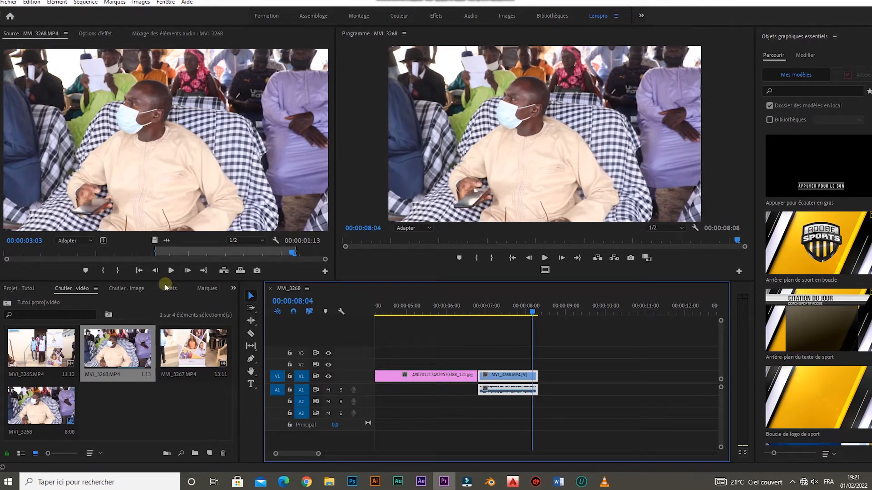
Load MVI_3267.MP4 into the source monitor, play it from the beginning and mark an in point at 00:00:01:11
left_click_drag(319, 453, 387, 454)
left_click(397, 375)
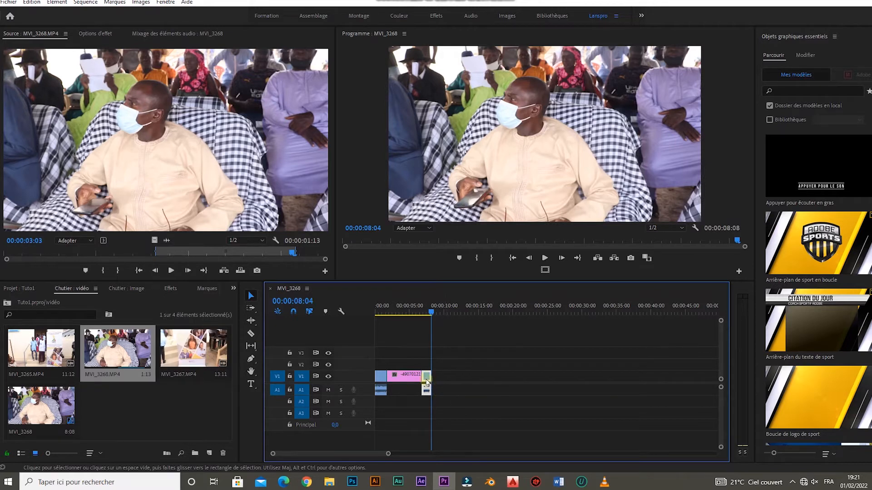
double_click(192, 351)
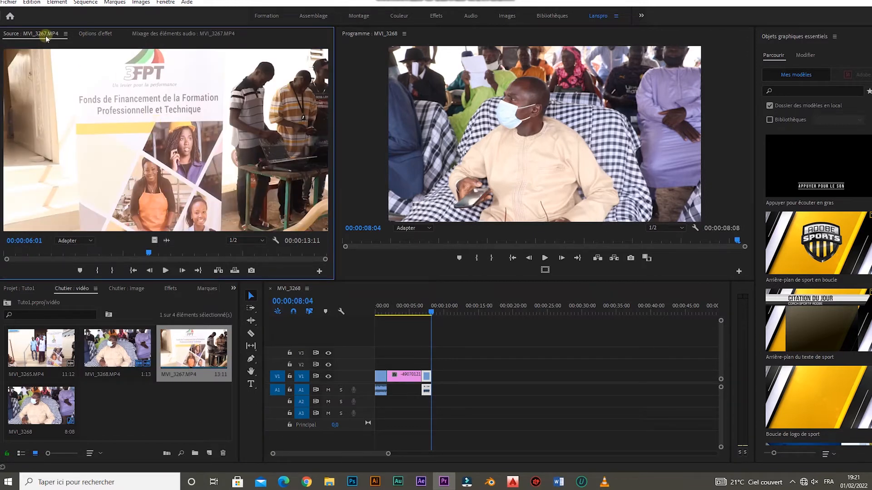
left_click_drag(148, 253, 7, 273)
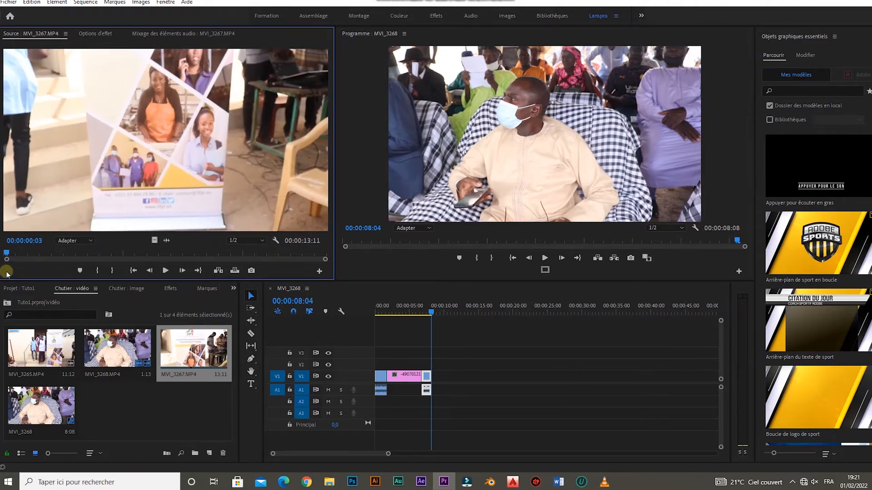
key("space")
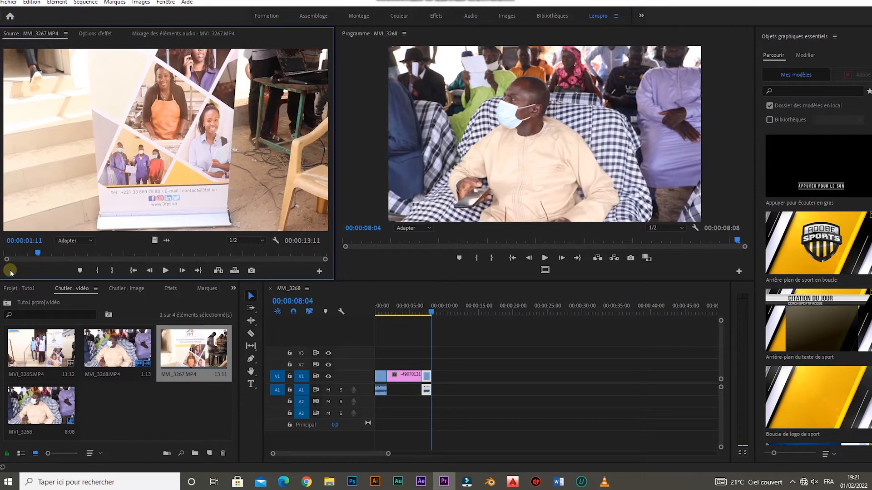
key("i")
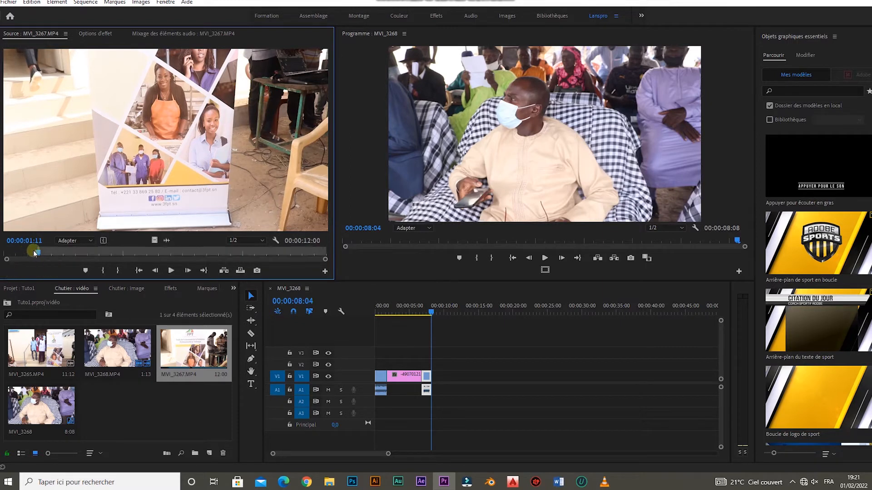
Move the in point of MVI_3267.MP4 to 00:00:01:09 and mark an out point at 00:00:07:02
left_click_drag(35, 253, 2, 255)
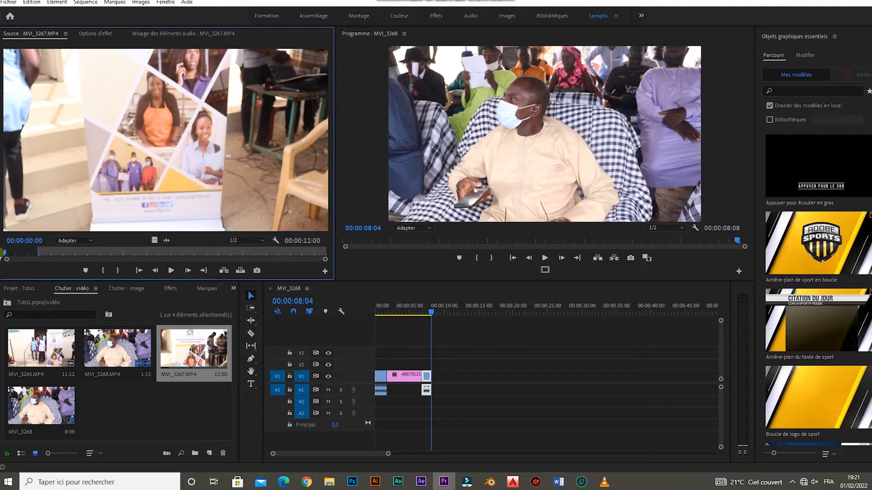
key("space")
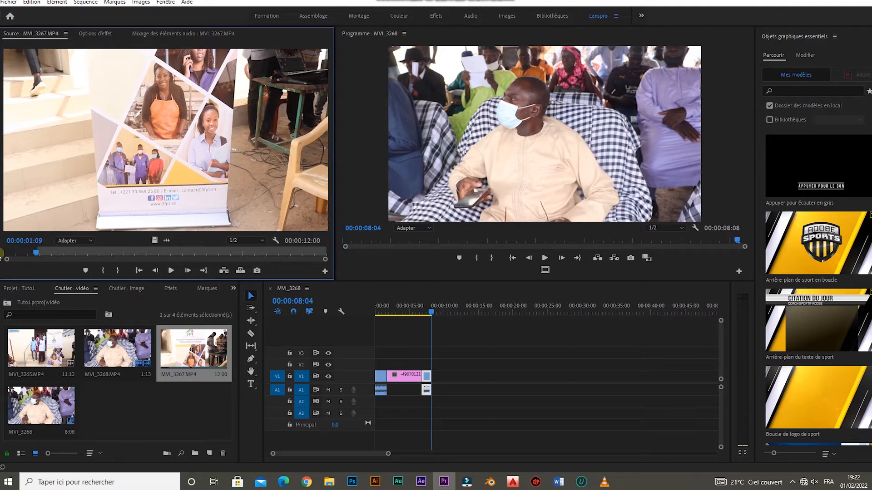
key("i")
key("space")
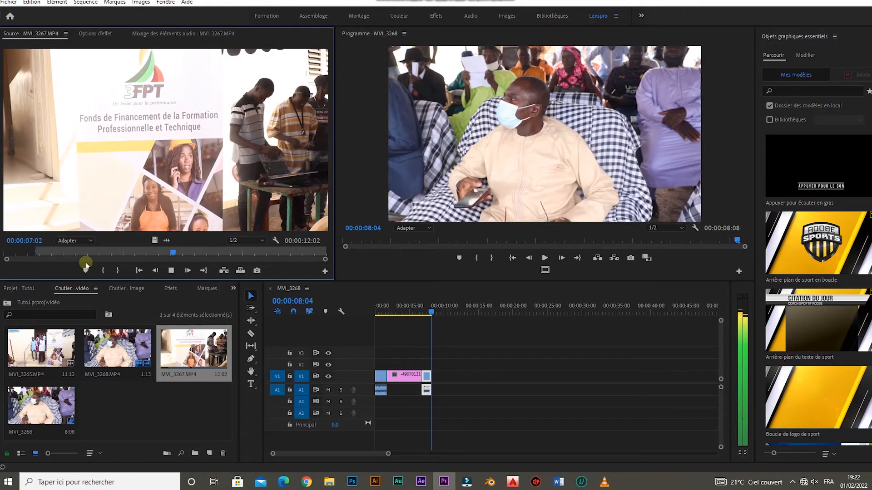
key("space")
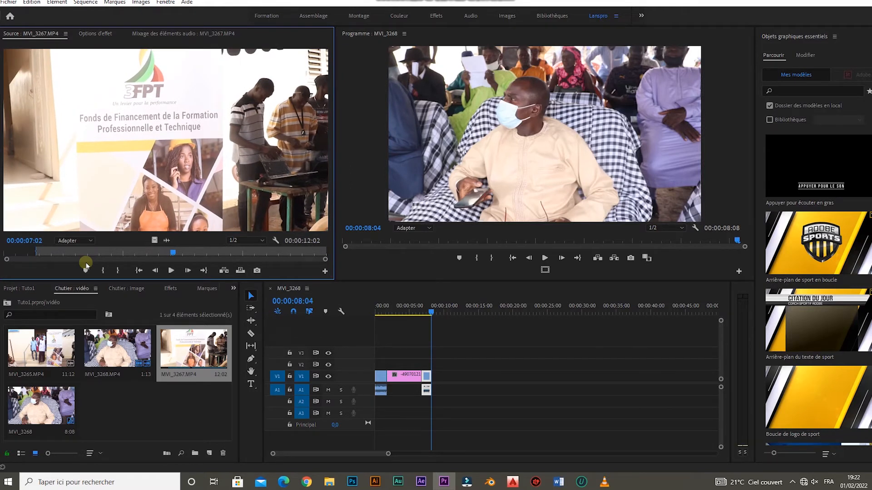
key("o")
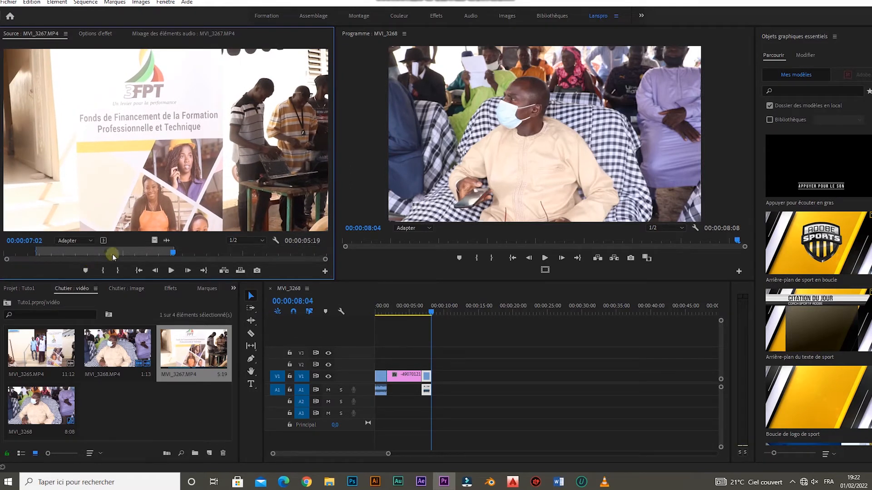
Add the marked MVI_3267.MP4 section to the end of track V1 and play back the transition into it
left_click_drag(148, 184, 434, 376)
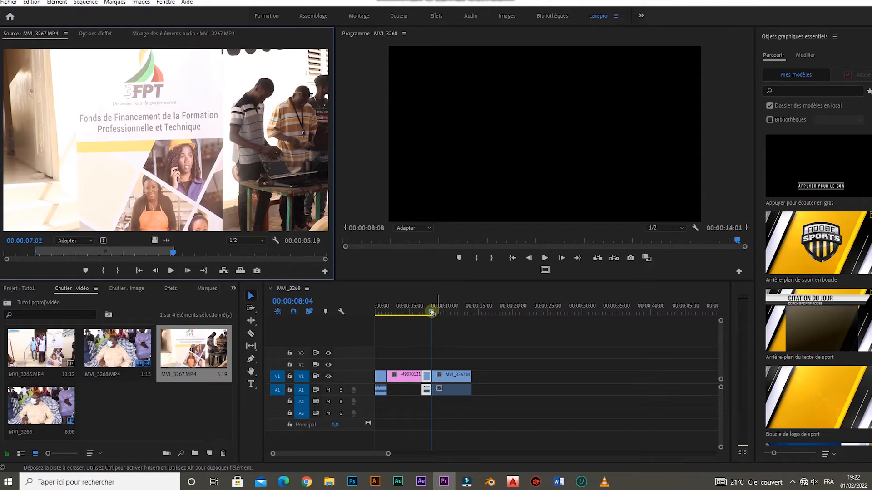
mouse_move(431, 311)
left_mouse_down()
mouse_move(435, 305)
mouse_move(429, 316)
left_mouse_up()
key("space")
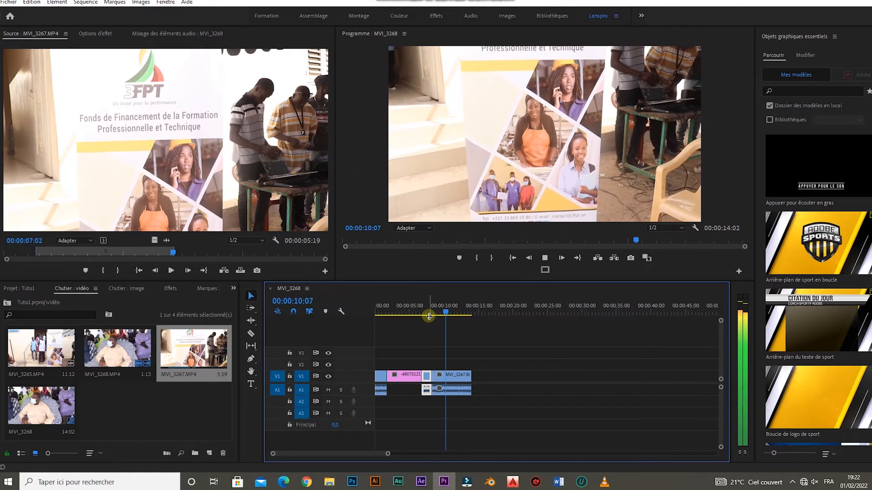
key("space")
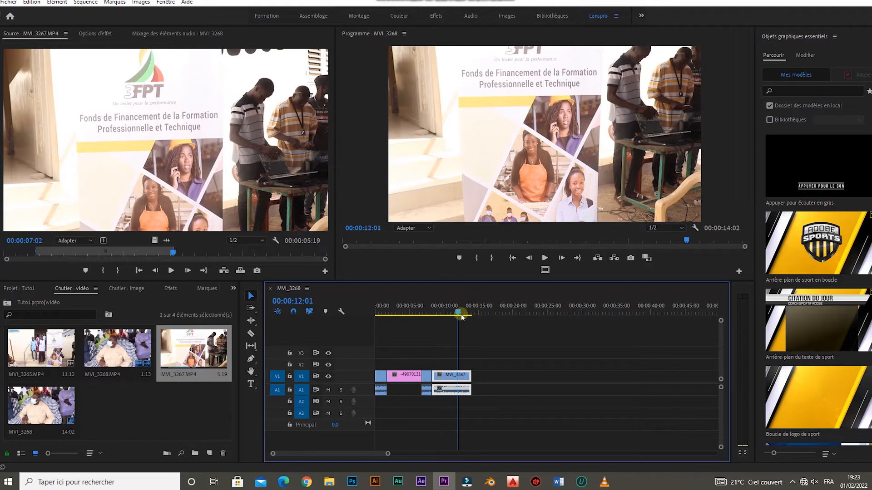
left_click_drag(457, 313, 434, 319)
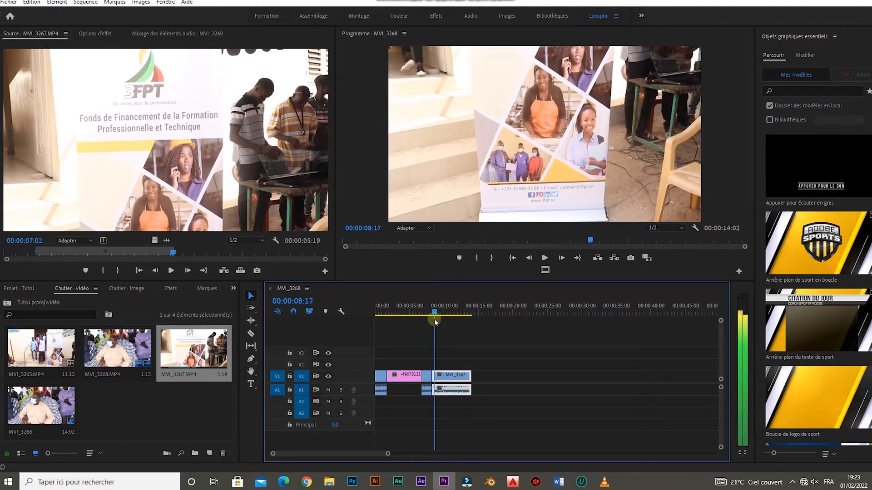
left_click_drag(435, 317, 422, 318)
key("space")
Open the effect options of the MVI_3267.MP4 clip on the timeline and examine its Trajectoire, Opacité and Volume settings
left_click(452, 376)
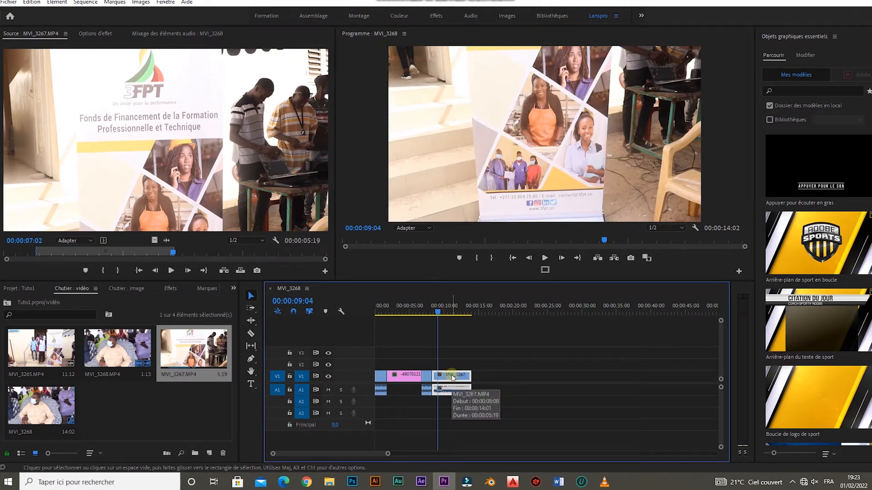
left_click(90, 35)
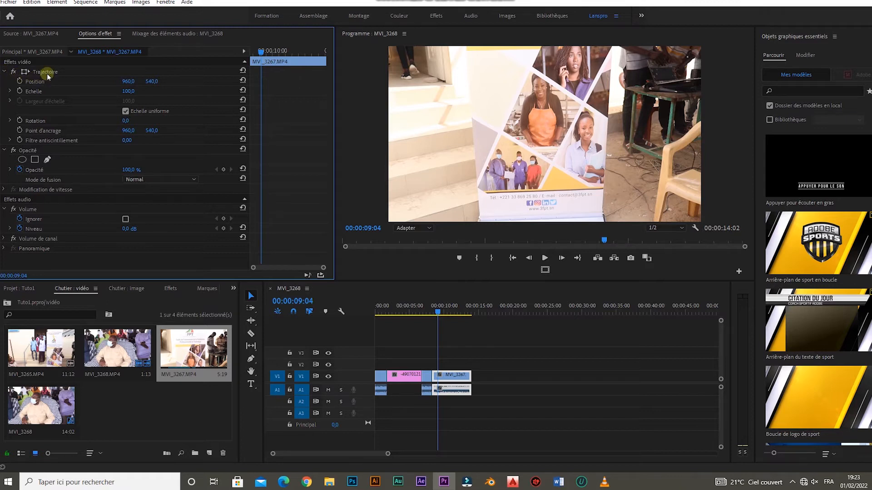
left_click(4, 72)
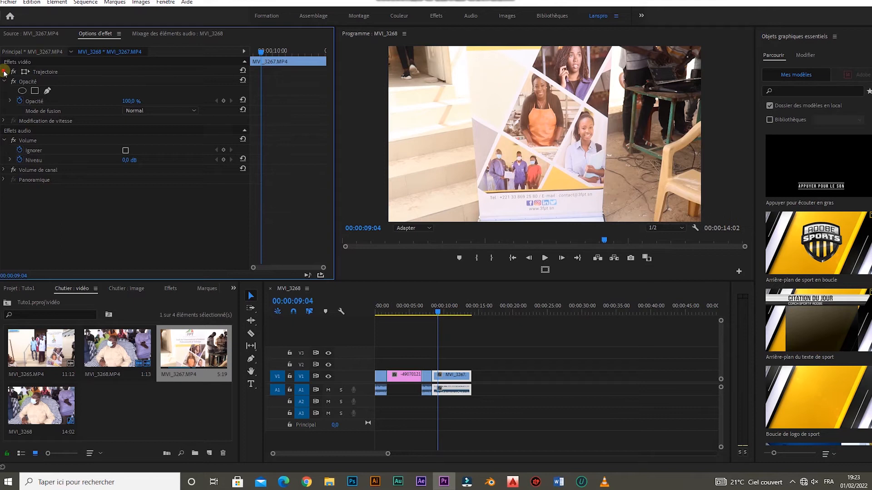
left_click(4, 72)
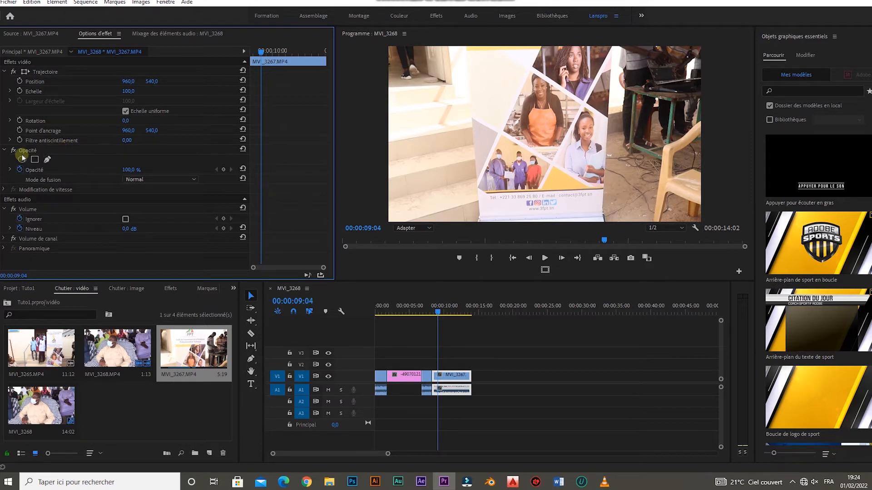
left_click(5, 152)
left_click(5, 151)
left_click_drag(127, 231, 135, 228)
Move the playhead onto the still image at 00:00:03:22 and set its Echelle to 150
left_click(437, 313)
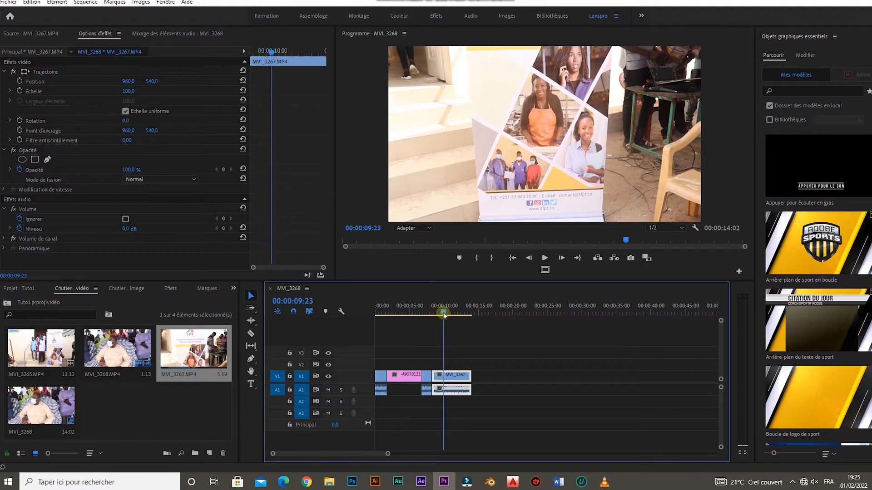
left_click_drag(436, 316, 439, 317)
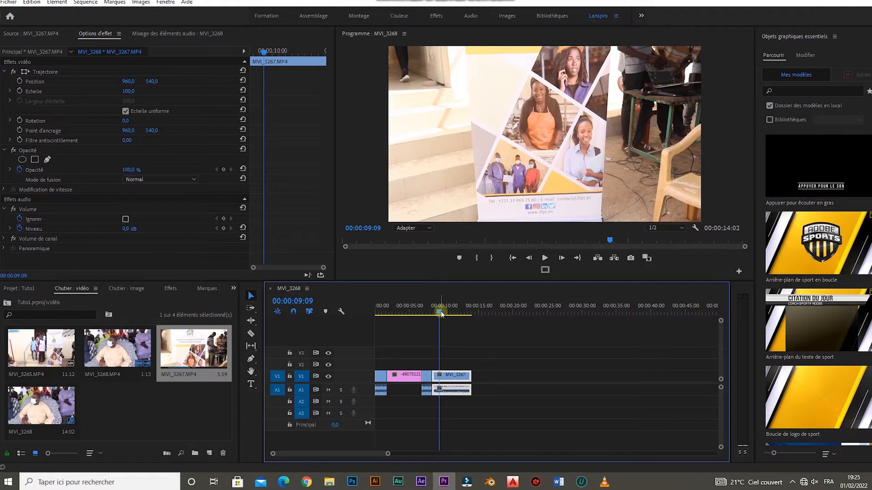
left_click_drag(440, 313, 402, 323)
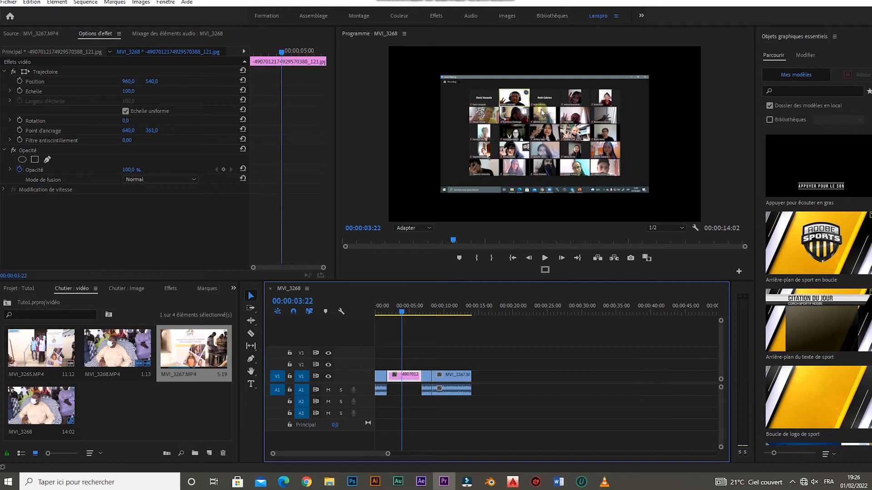
left_click_drag(129, 94, 152, 93)
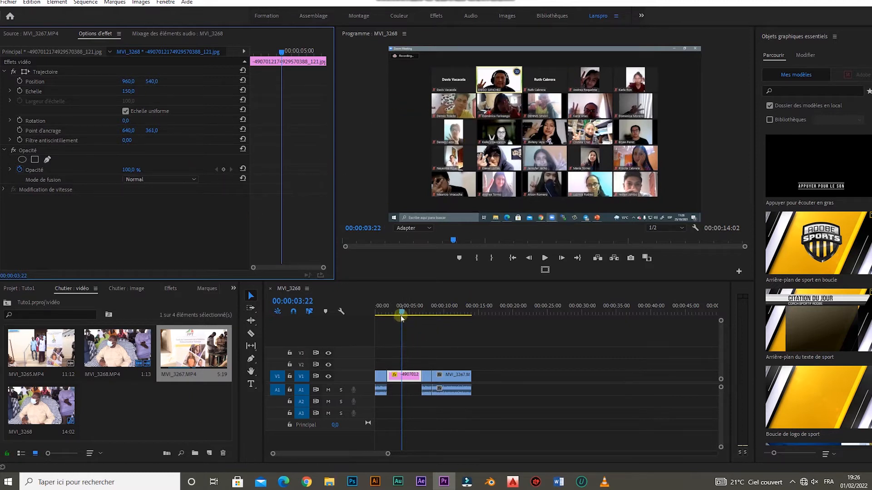
Animate the still image's Echelle with keyframes from 150 at 00:00:01:23 to 165 at 00:00:06:03
left_click_drag(402, 313, 400, 313)
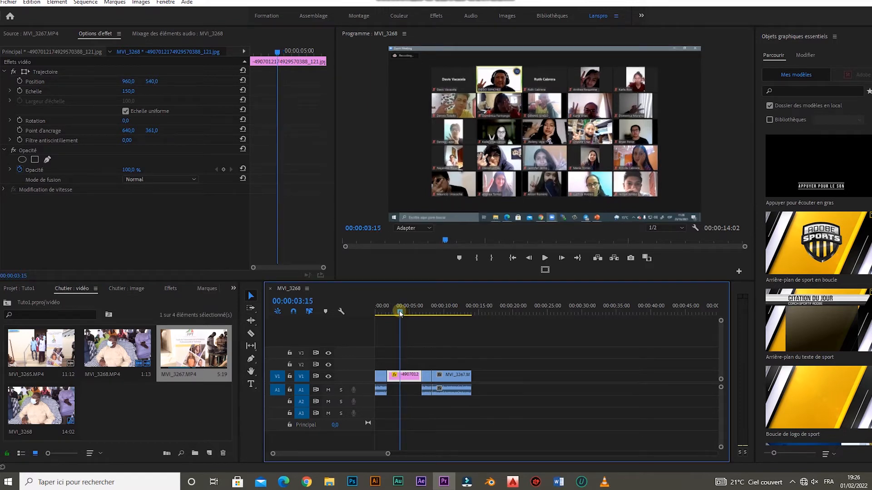
left_click_drag(399, 311, 387, 316)
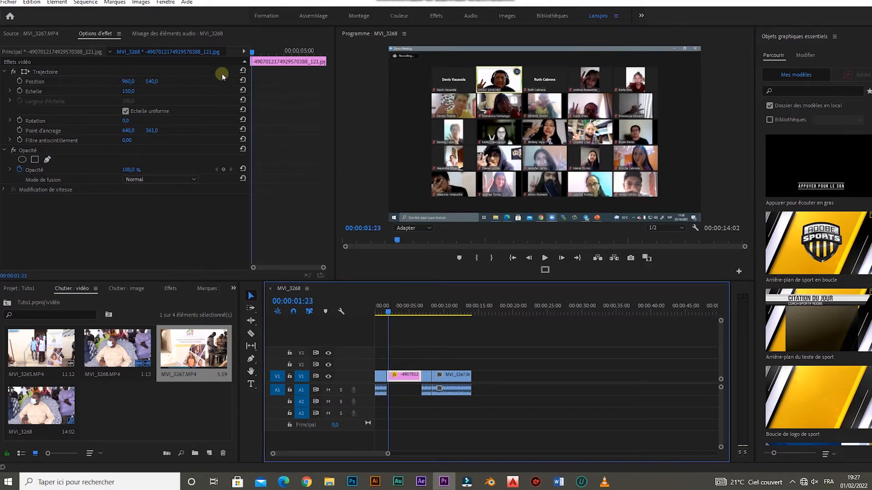
left_click(20, 91)
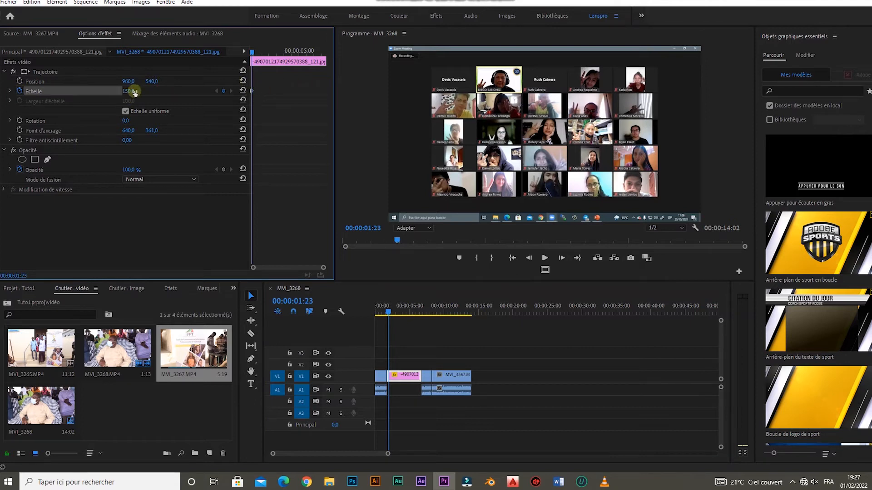
left_click_drag(250, 54, 316, 52)
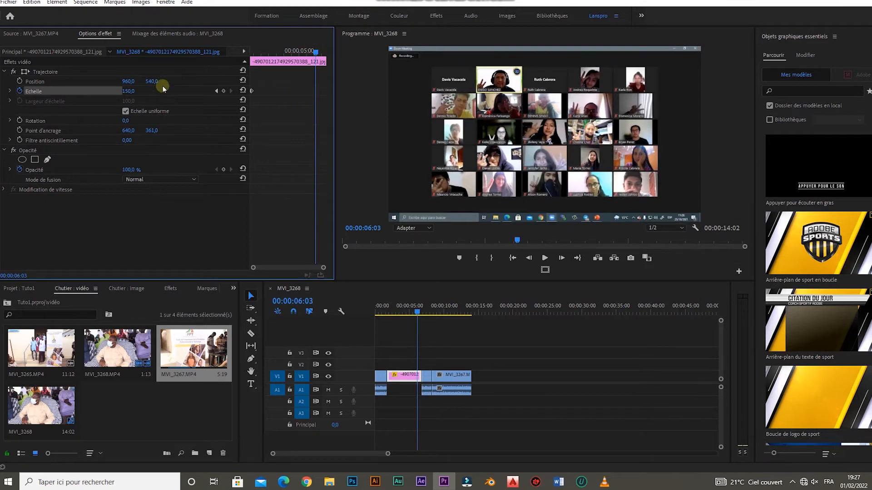
left_click_drag(128, 91, 133, 91)
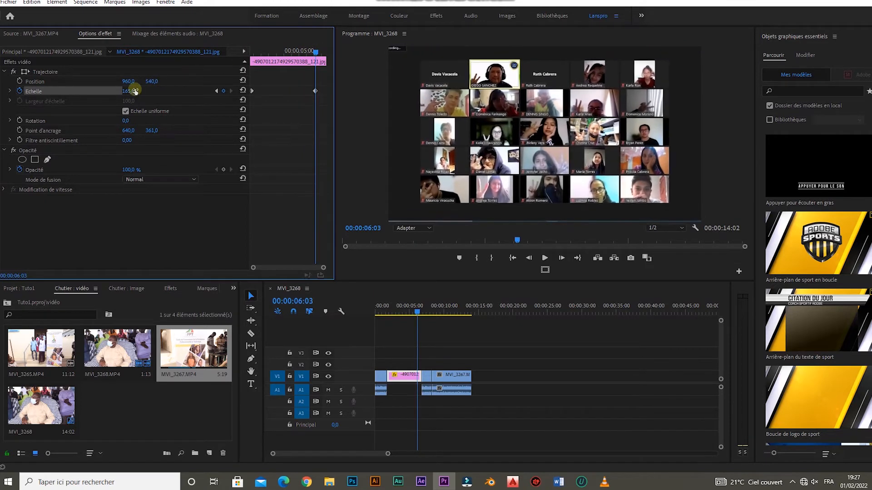
Return to the start of the still image and play back its Echelle animation twice
left_click_drag(315, 52, 251, 65)
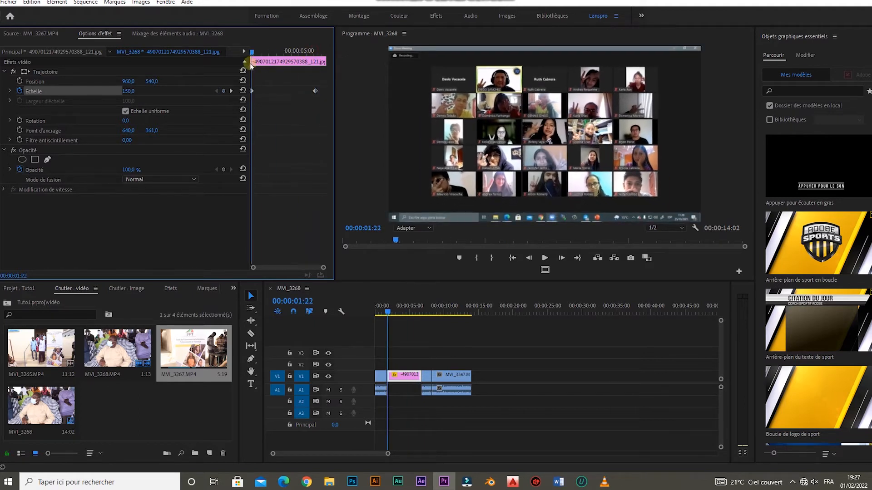
left_click(315, 91)
left_click(253, 91)
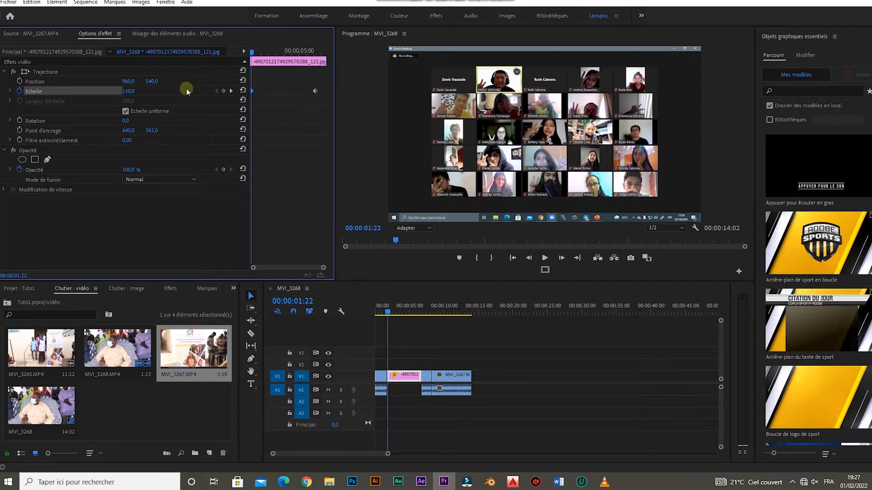
key("space")
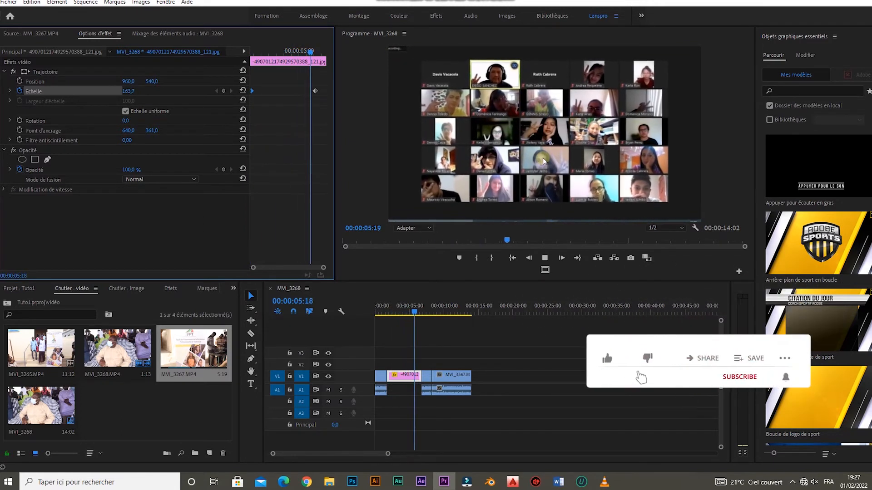
left_click_drag(307, 52, 253, 68)
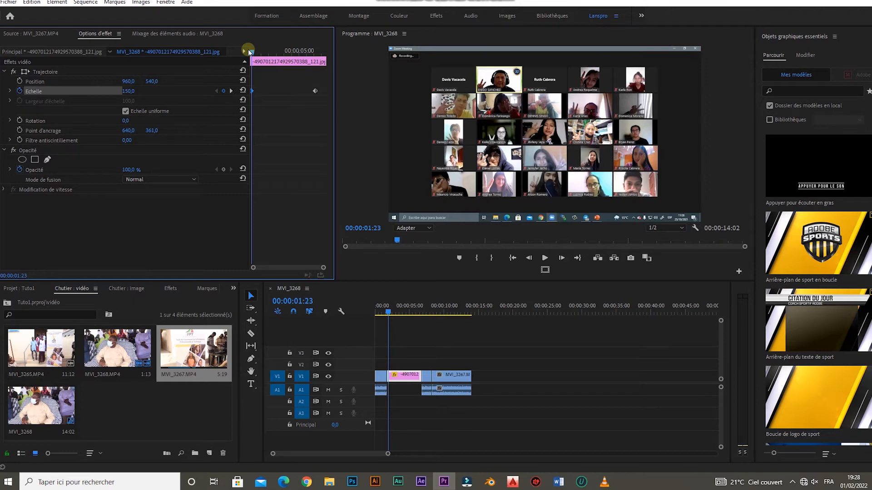
key("space")
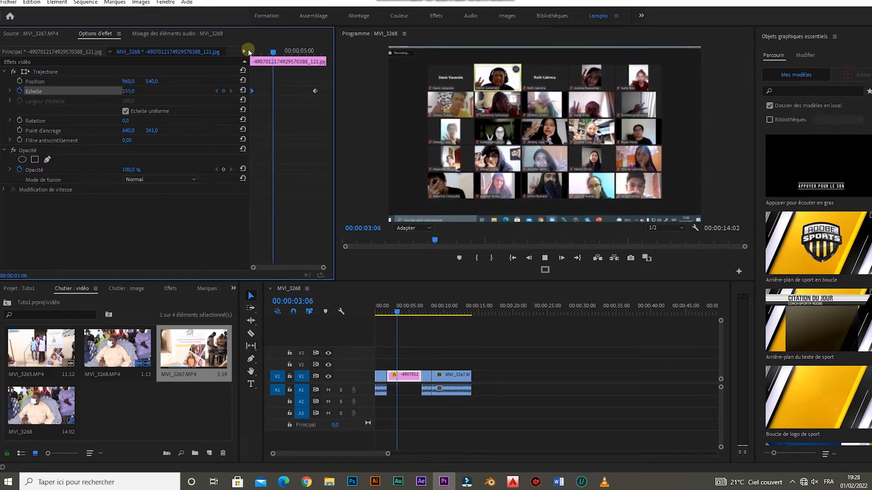
key("space")
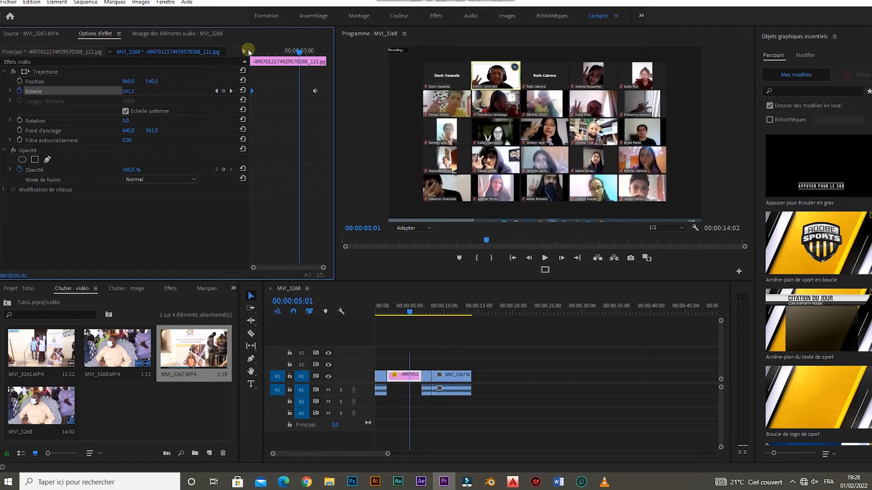
Enable keyframing for the still image's Rotation with a 0° keyframe at 00:00:02:06
left_click_drag(296, 51, 254, 67)
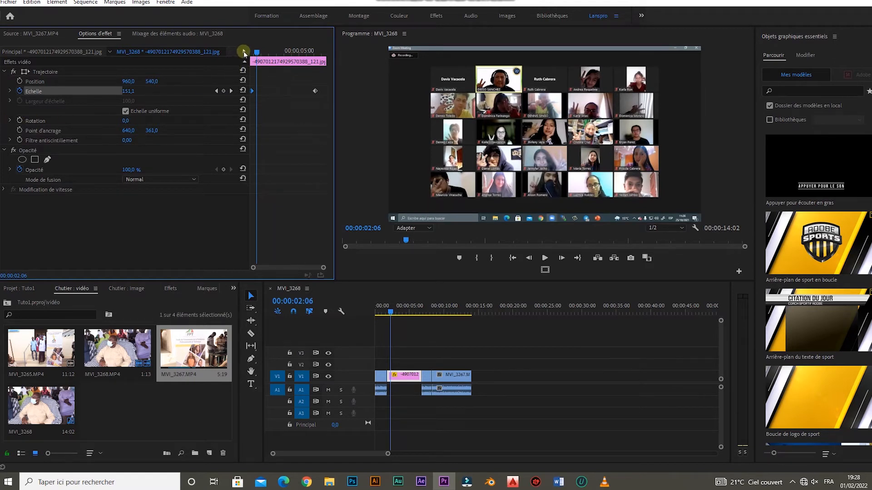
left_click(19, 121)
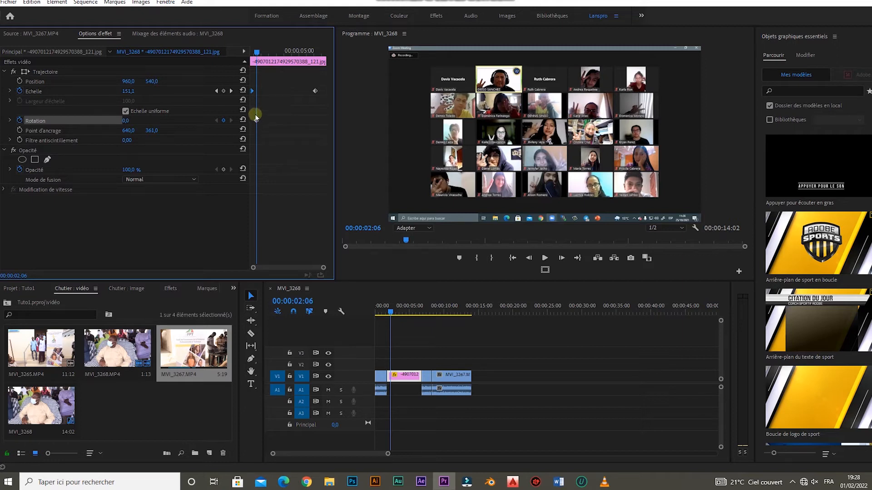
left_click(257, 53)
left_click_drag(262, 52, 287, 55)
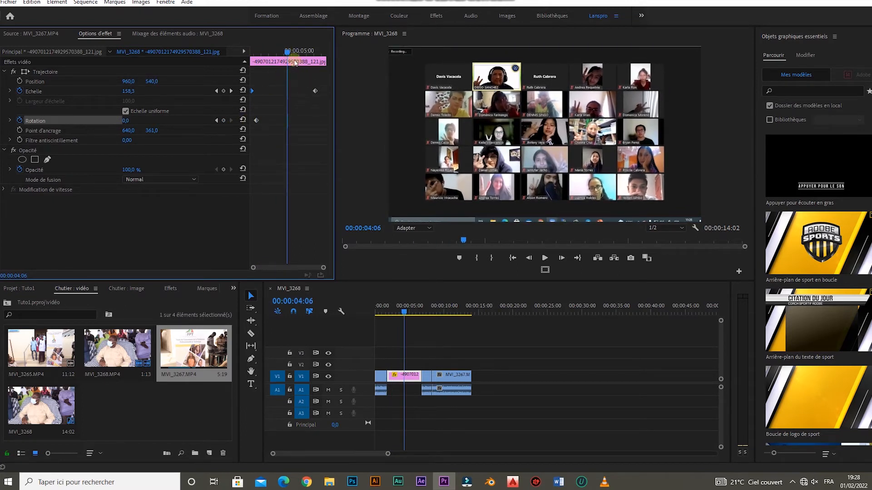
left_click_drag(287, 54, 257, 66)
left_click(255, 120)
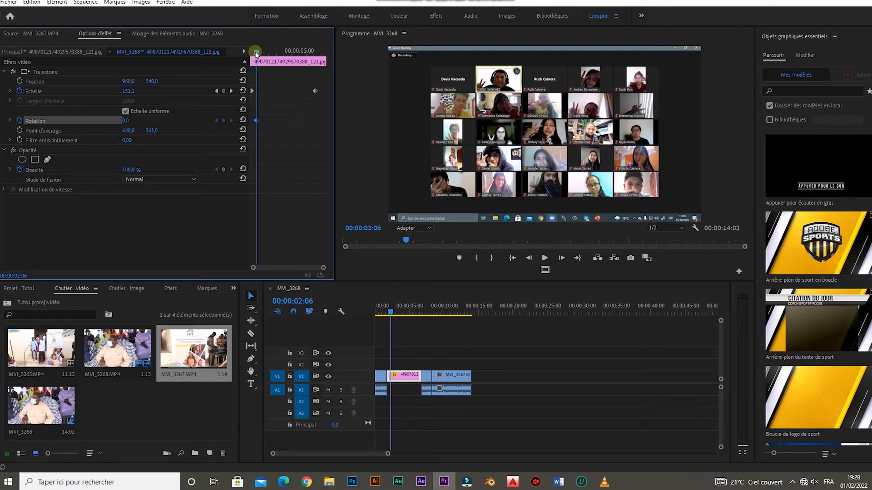
Add a second Rotation keyframe of 2° to the still image at 00:00:05:19
left_click_drag(260, 51, 311, 50)
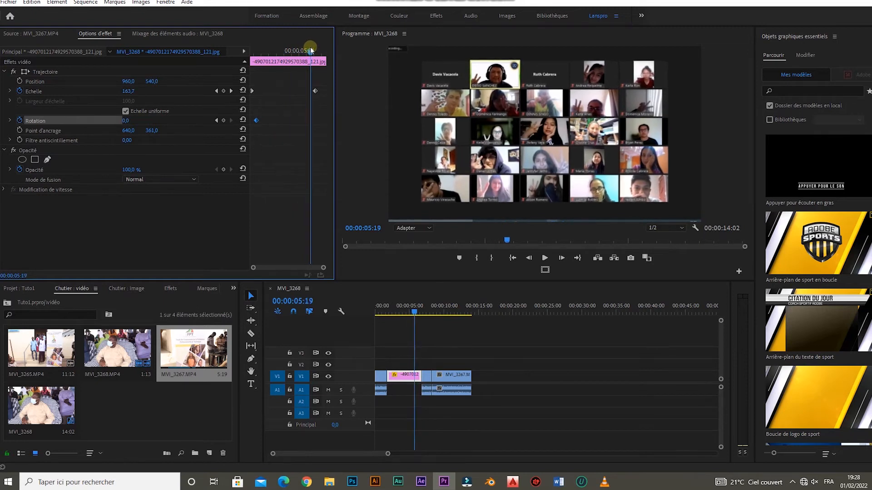
left_click(129, 121)
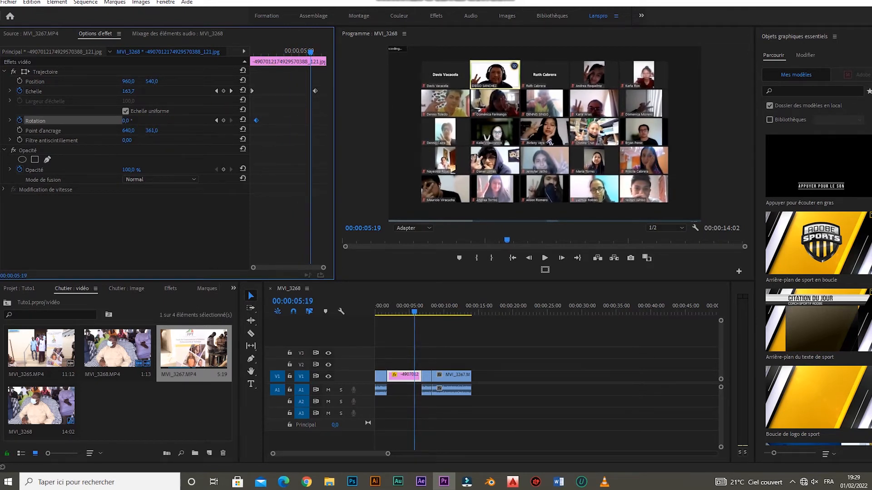
type("4")
key("Return")
left_click_drag(129, 121, 128, 122)
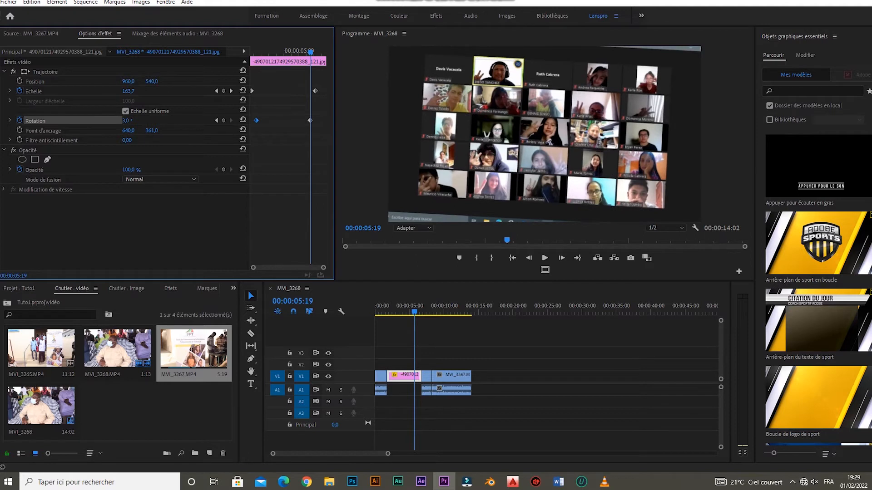
left_click_drag(128, 121, 128, 121)
Play back the still image from its start and review the combined zoom and rotation
left_click_drag(310, 55, 250, 78)
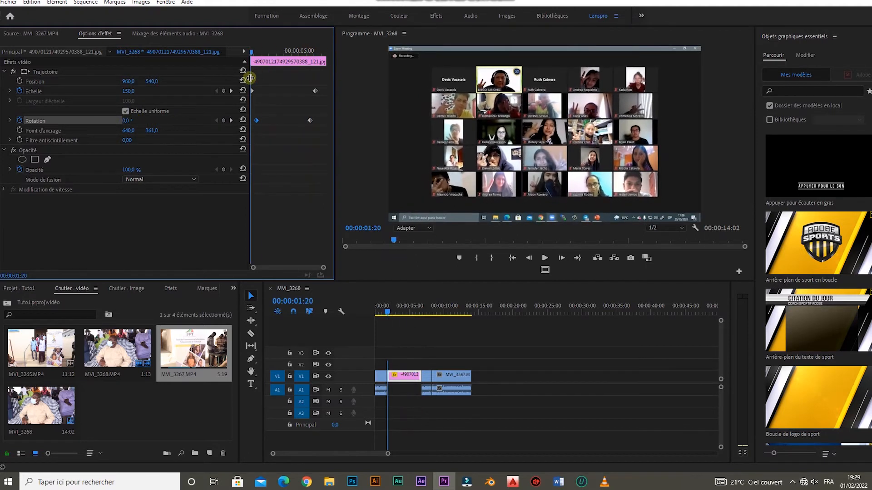
key("space")
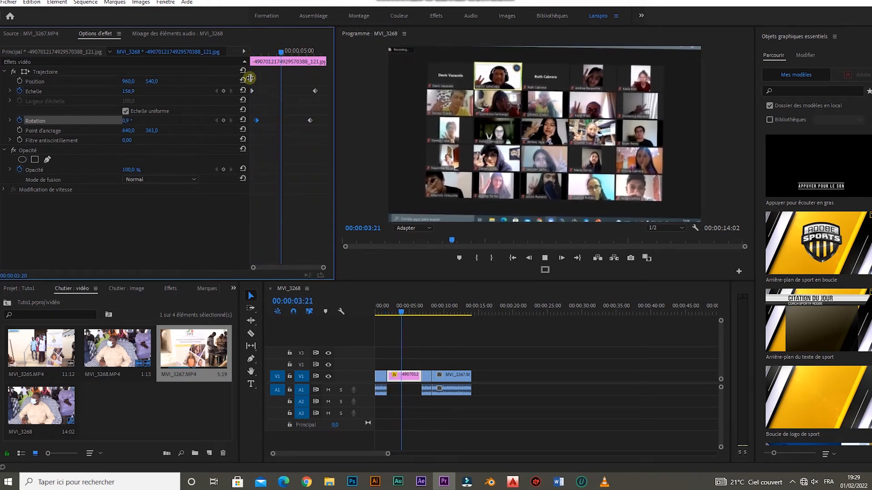
key("space")
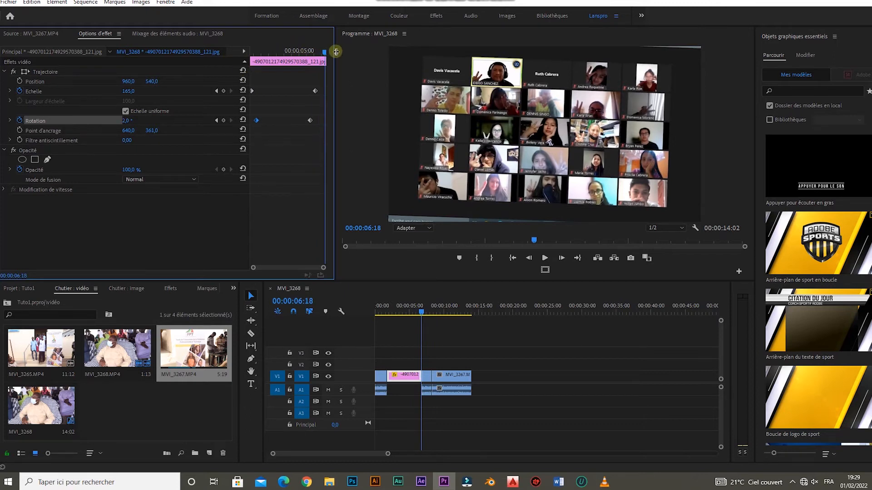
left_click_drag(325, 54, 252, 66)
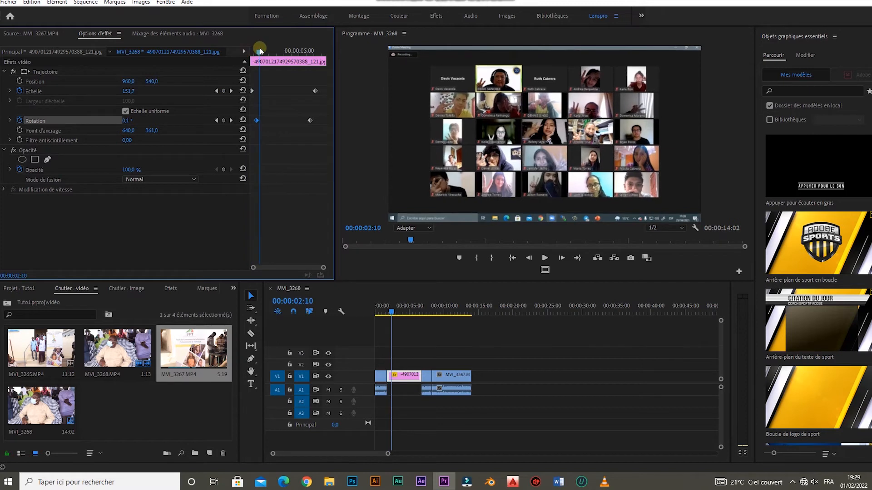
left_click_drag(260, 48, 255, 52)
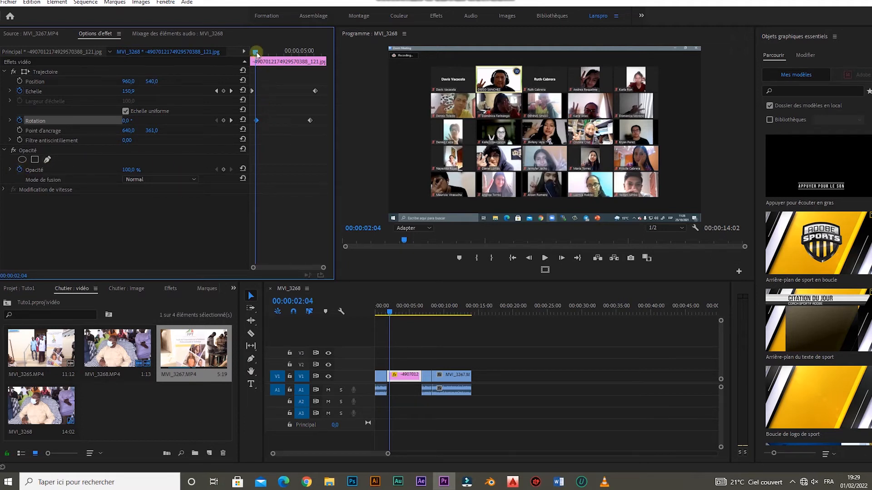
Fade out the still image with Opacité keyframes of 100% at 00:00:04:19 and 0% at 00:00:05:19
left_click_drag(257, 54, 297, 52)
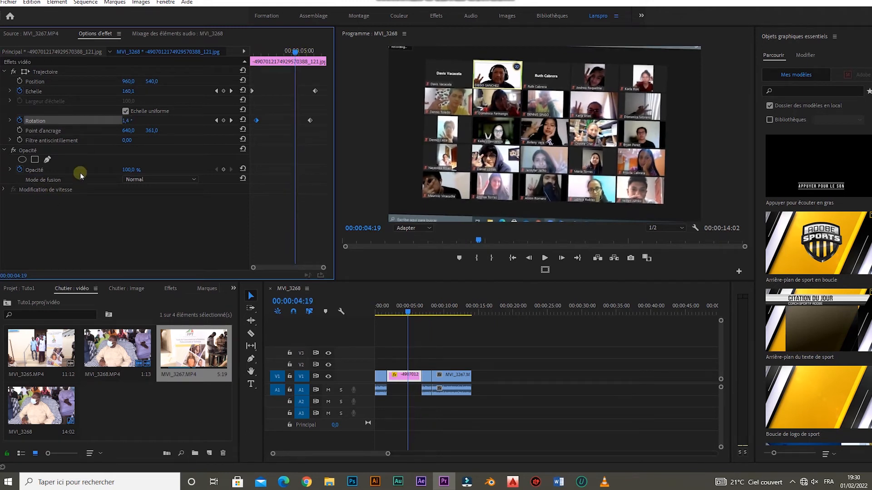
left_click(223, 169)
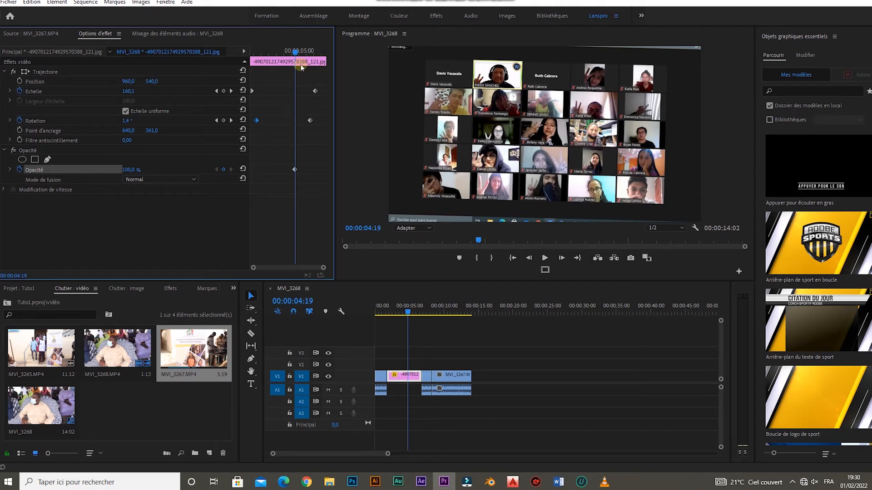
left_click_drag(299, 51, 310, 52)
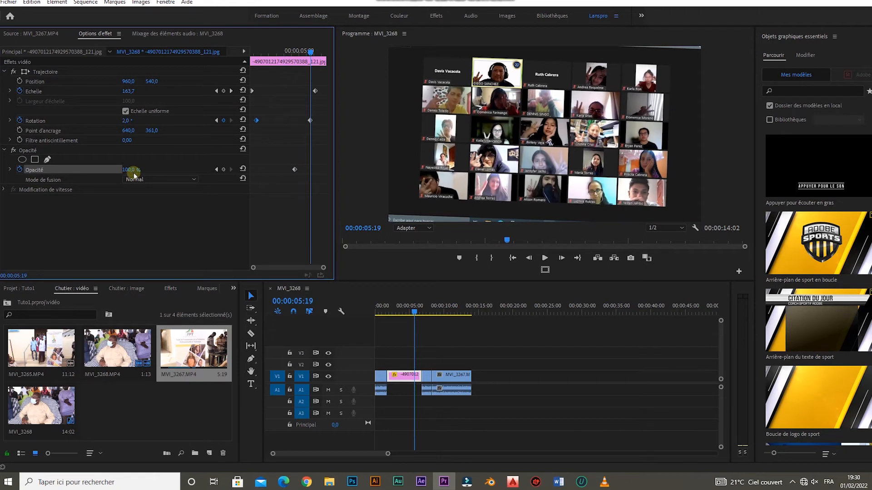
left_click_drag(131, 172, 82, 172)
Play back the still image twice to check the fade-out, then park the playhead at 00:00:03:11
left_click_drag(310, 51, 249, 66)
key("space")
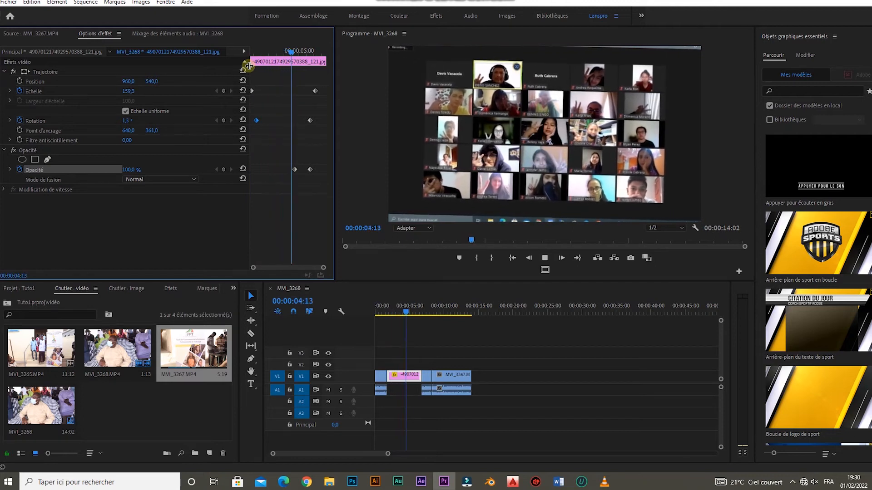
key("space")
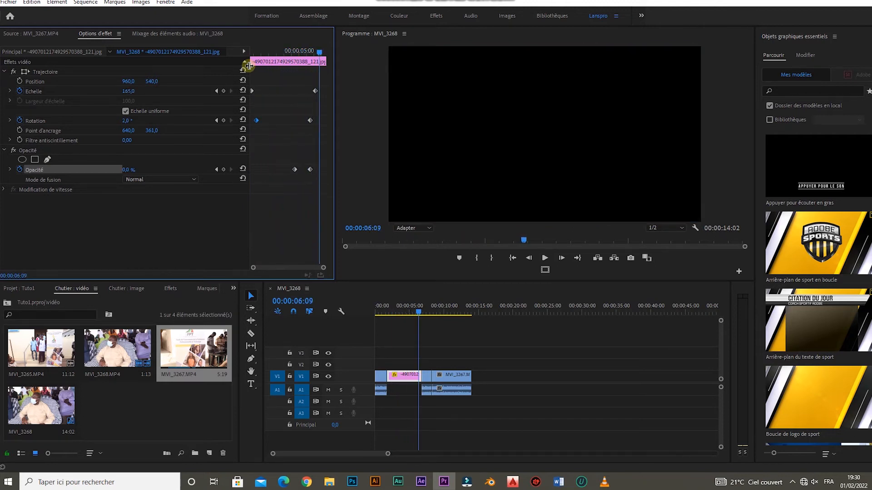
left_click_drag(320, 52, 250, 75)
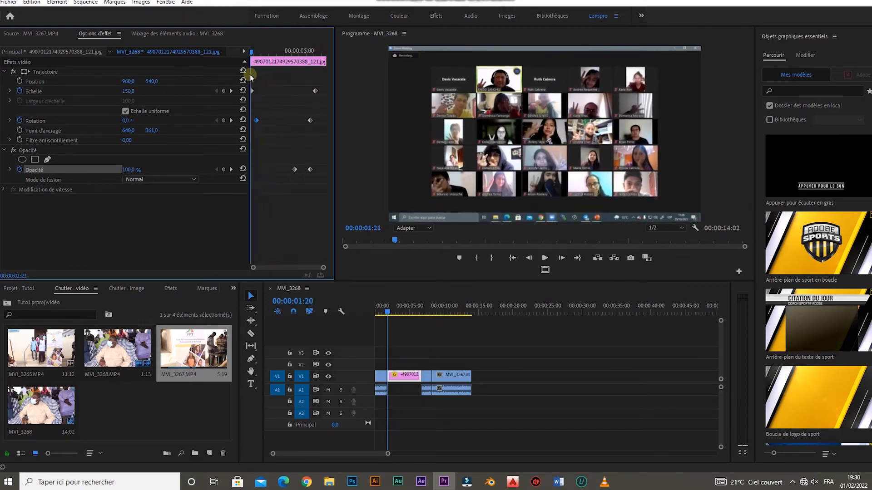
mouse_move(249, 54)
left_mouse_down()
mouse_move(311, 50)
mouse_move(254, 55)
mouse_move(244, 66)
left_mouse_up()
key("space")
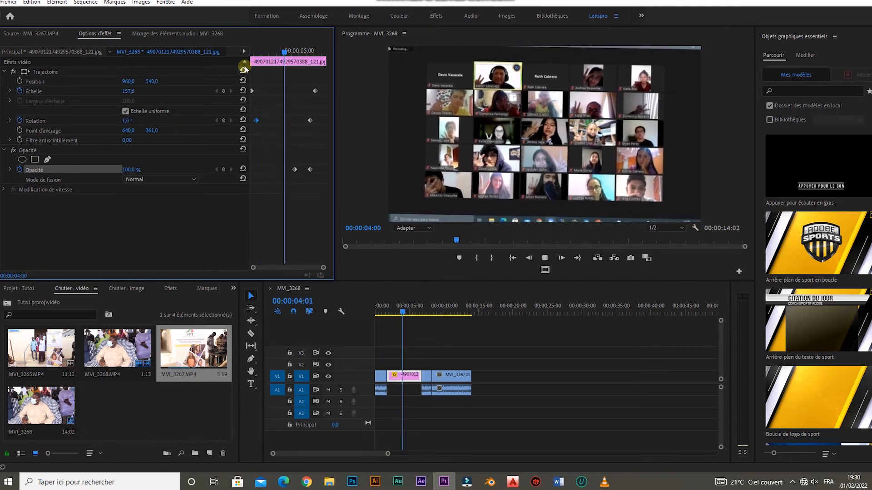
key("space")
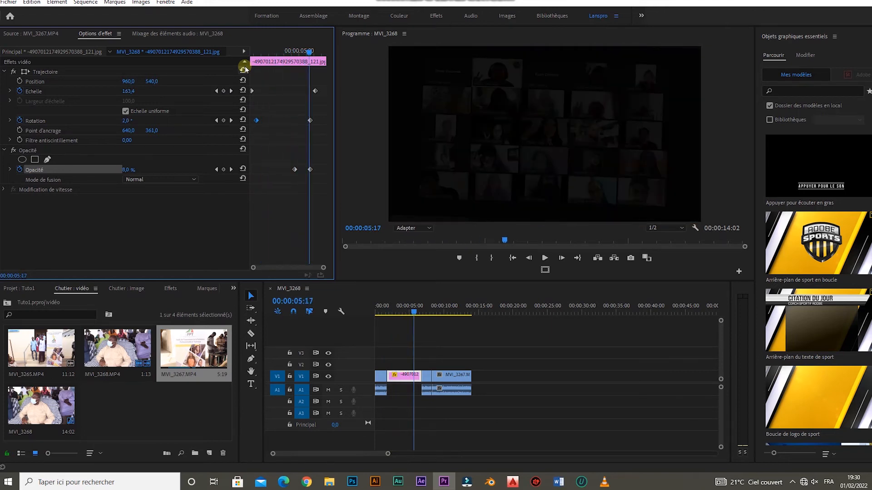
left_click_drag(312, 53, 275, 48)
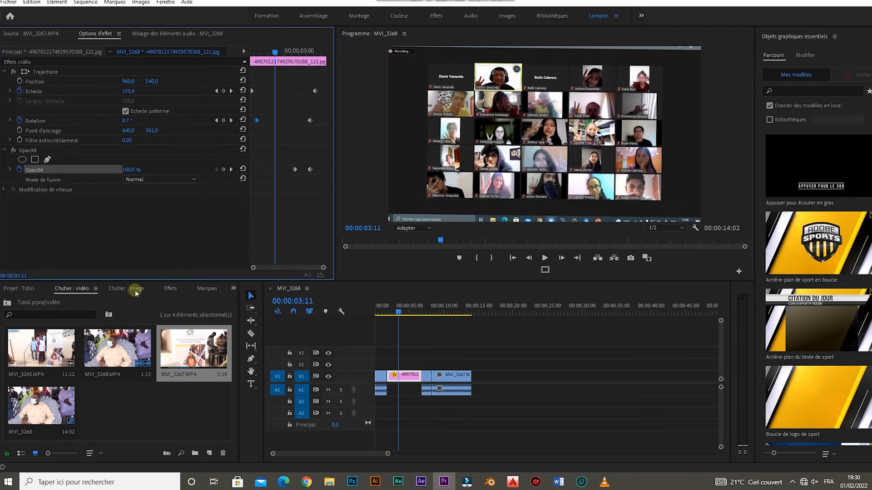
Apply the Tourbillon effect from the Déformation video effects to the still image clip
left_click(171, 289)
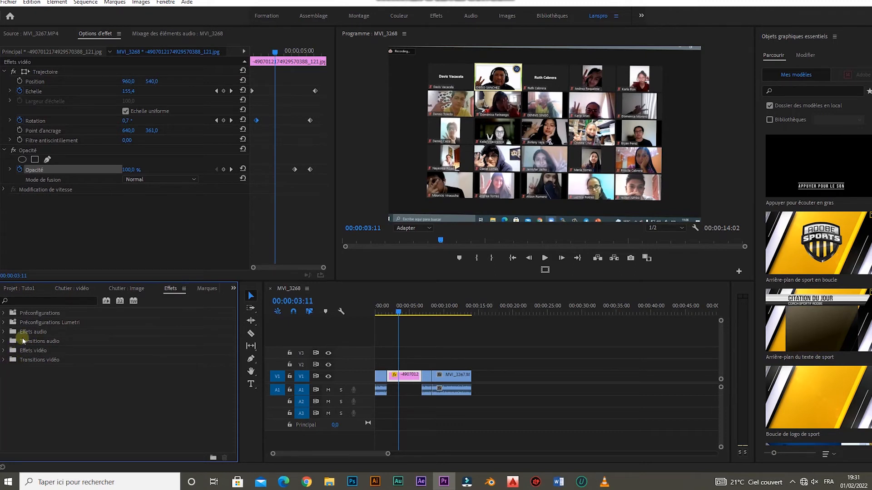
left_click(4, 350)
scroll(60, 363, "down", 2)
left_click(8, 351)
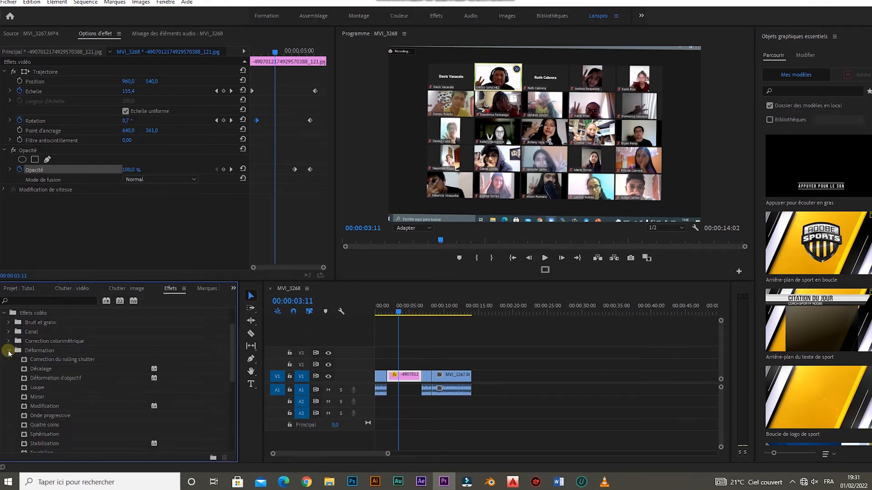
scroll(53, 371, "down", 1)
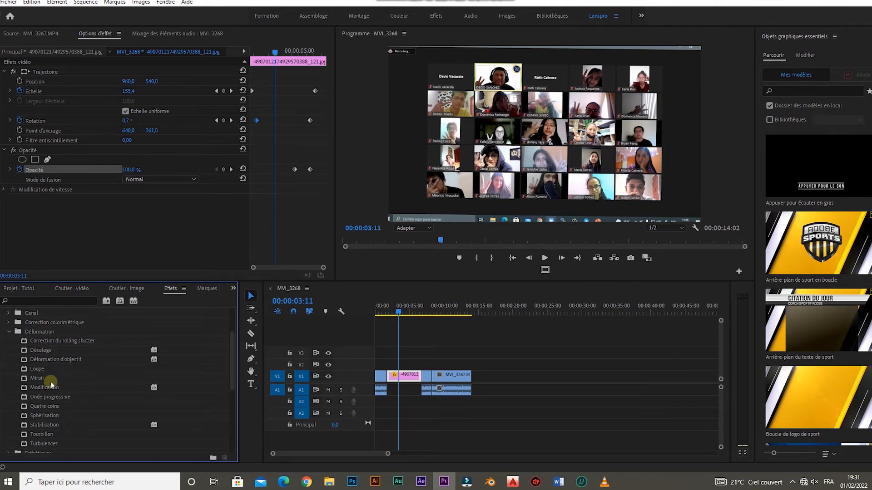
scroll(50, 382, "down", 1)
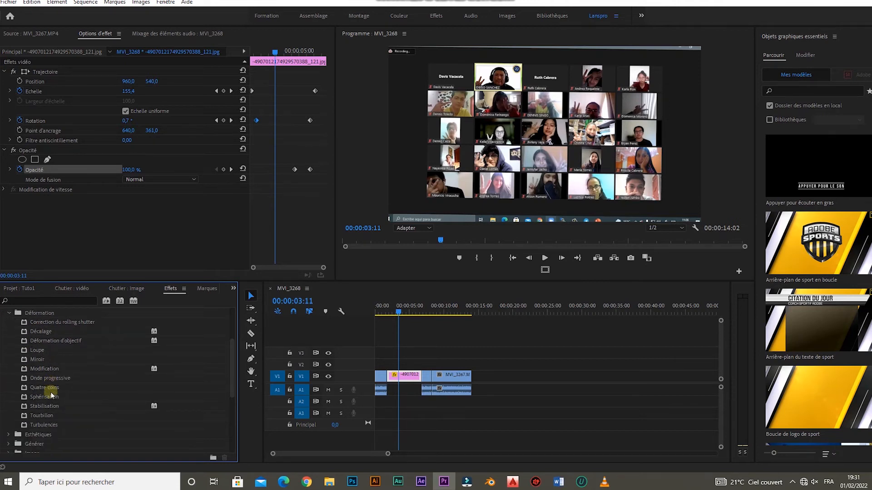
left_click_drag(50, 415, 373, 377)
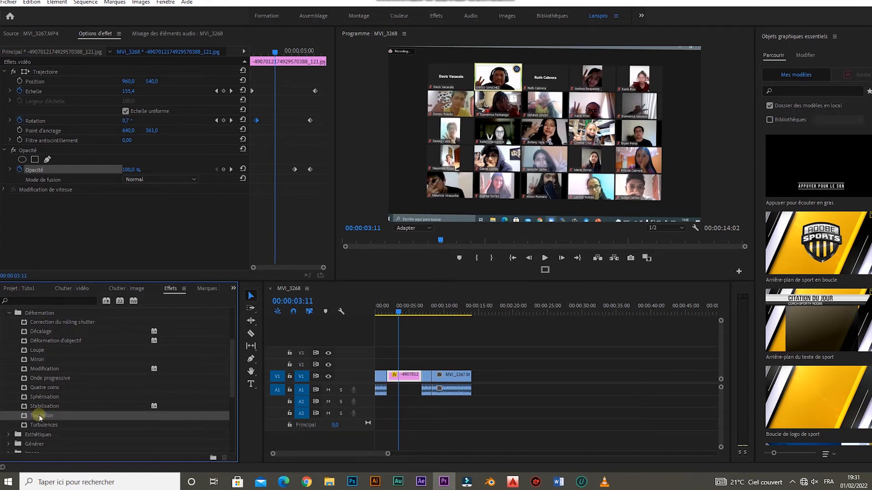
left_click_drag(40, 416, 405, 379)
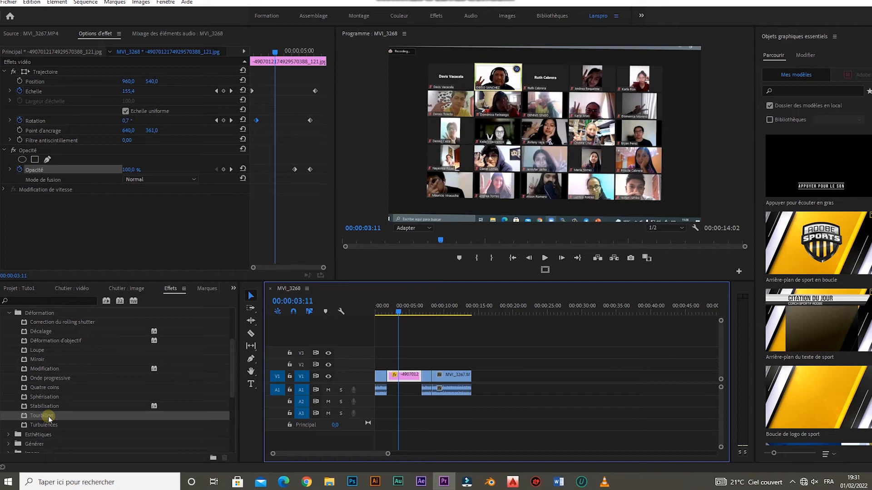
left_click_drag(49, 418, 399, 381)
double_click(50, 415)
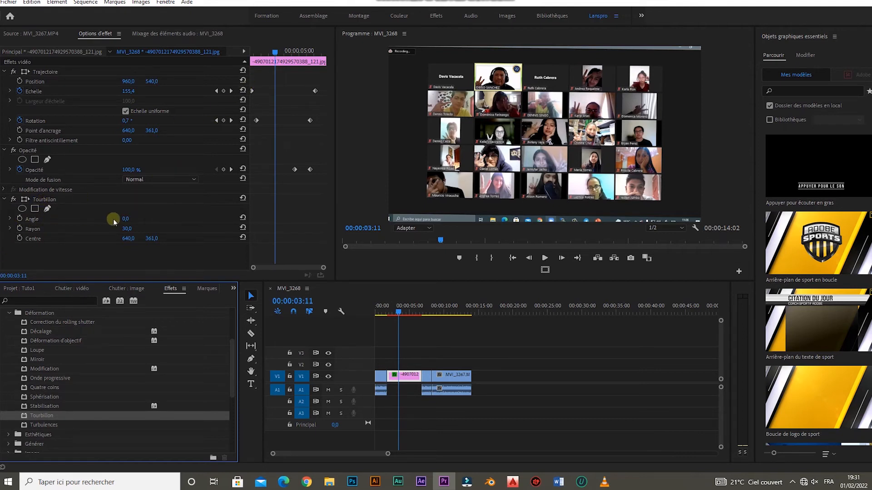
Set the Tourbillon Angle to 1x245° and keyframe it at the still image's start, 00:00:01:20
left_click_drag(126, 220, 158, 220)
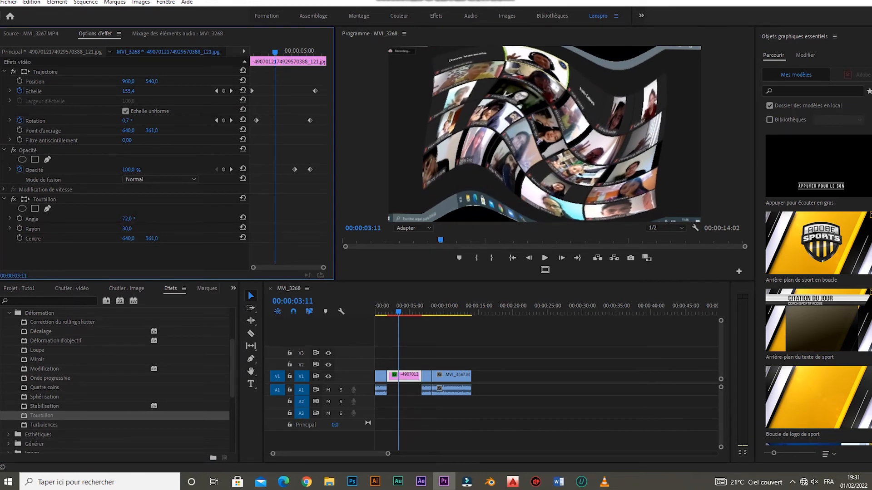
left_click_drag(274, 52, 250, 63)
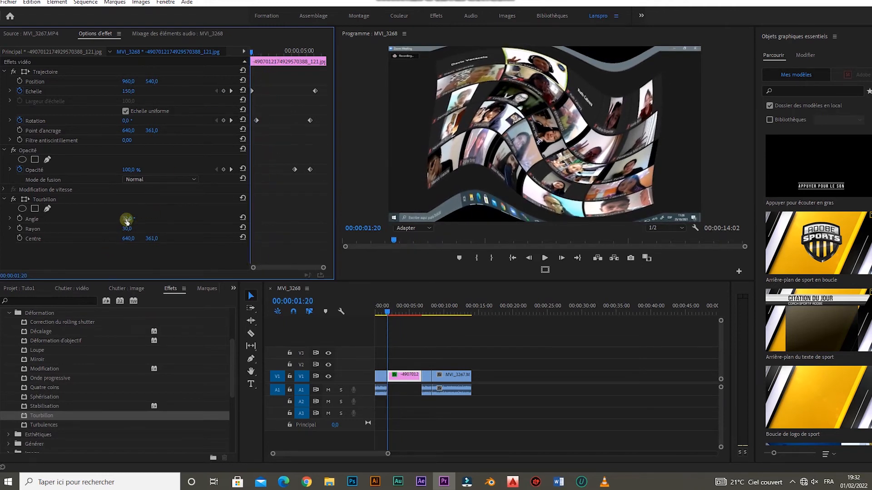
left_click_drag(127, 219, 369, 219)
left_click(19, 219)
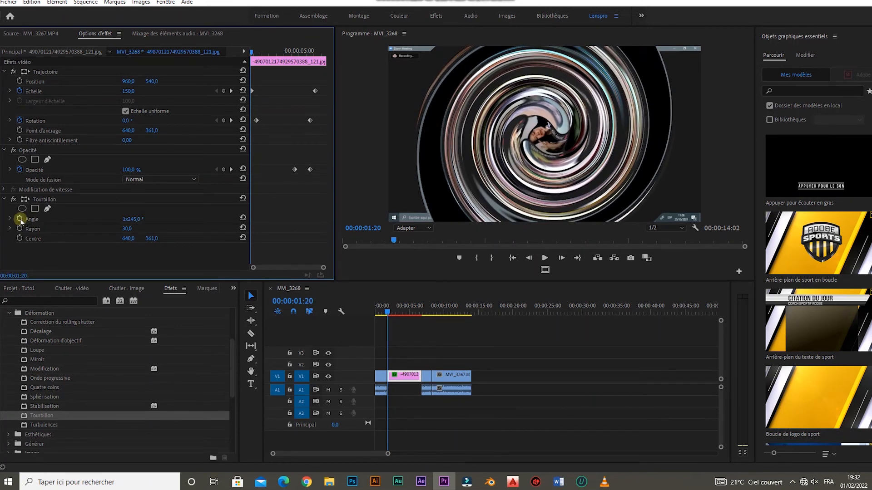
Add a second Tourbillon Angle keyframe of 0° at 00:00:03:00
left_click_drag(256, 55, 270, 54)
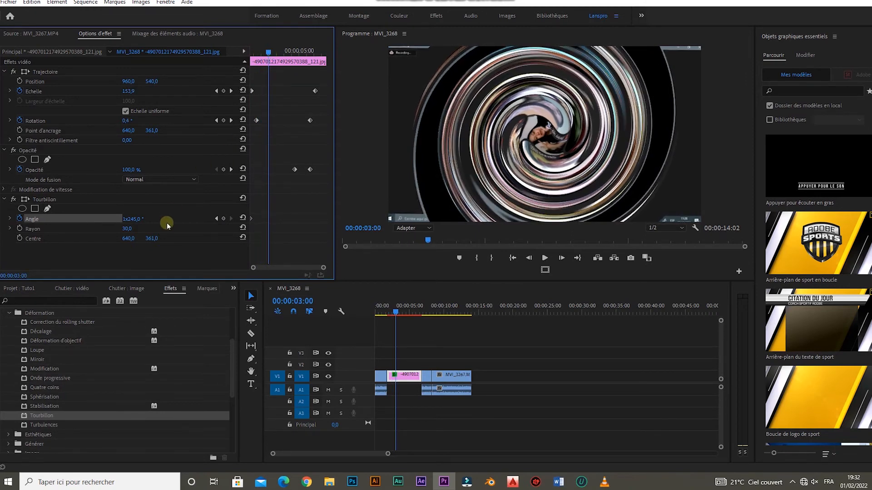
left_click(136, 219)
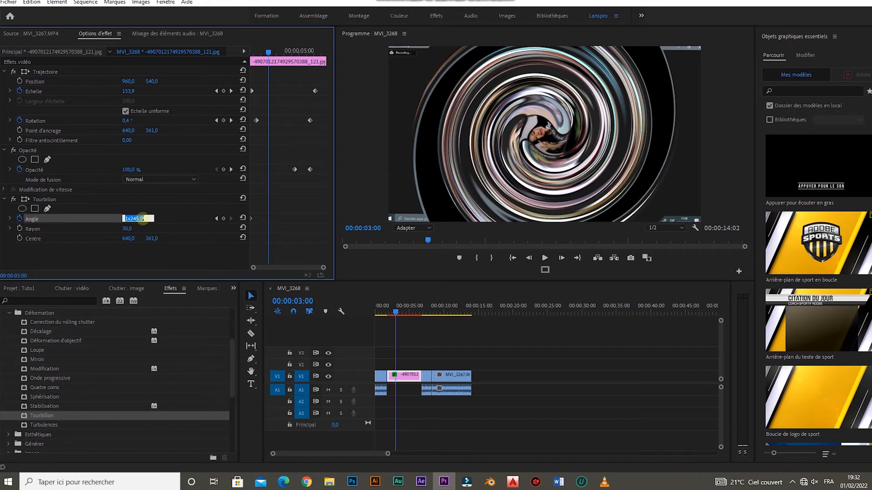
type("0")
key("Return")
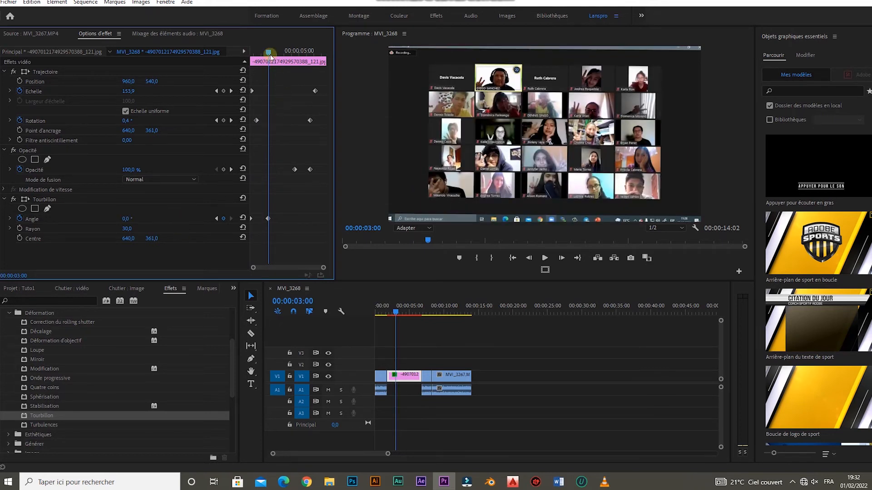
Play back the still image's swirl from its start, stop at 00:00:04:19, and collapse the Déformation effects folder
left_click_drag(269, 53, 231, 62)
key("space")
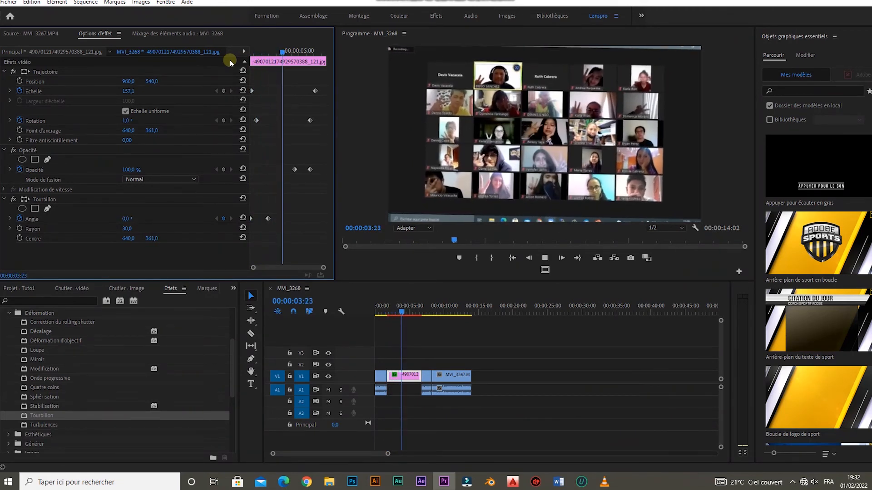
key("space")
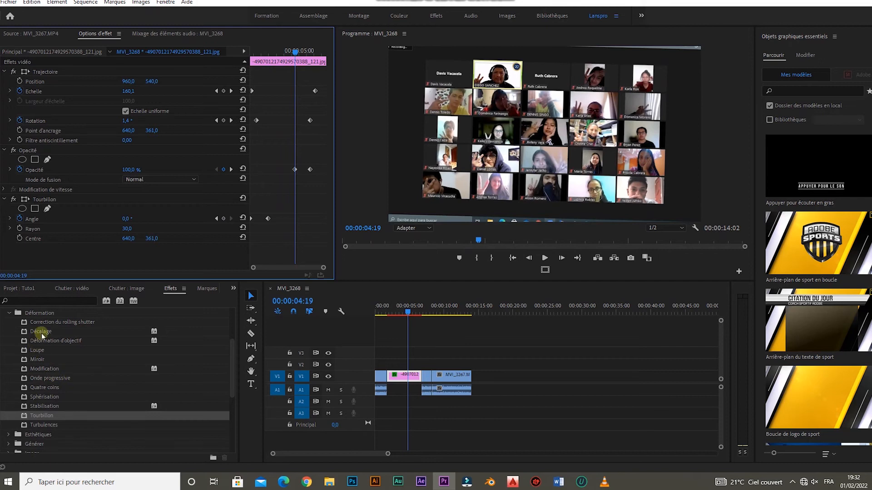
scroll(41, 335, "up", 3)
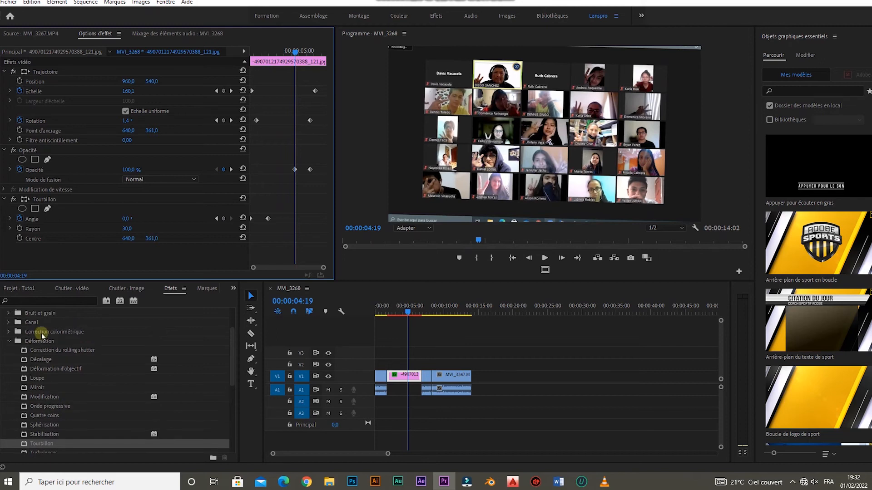
left_click(10, 342)
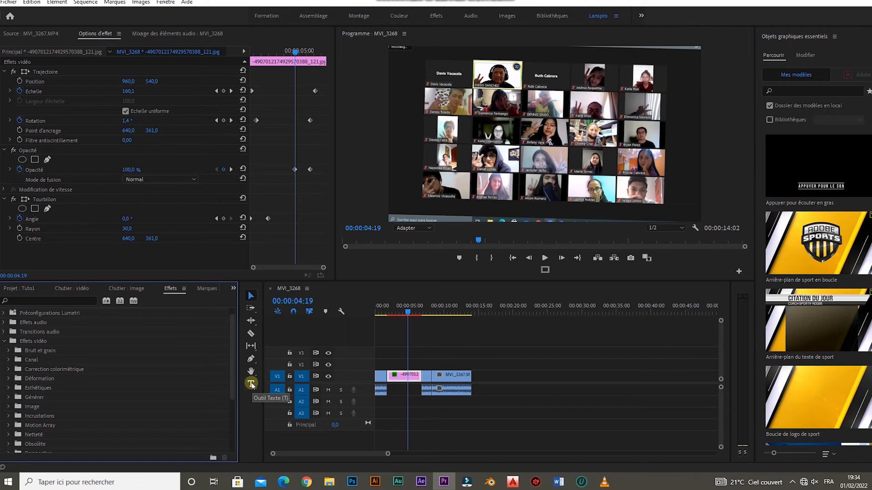
Add the title text "LANSPRO GRAPHISTE" over the still image at 00:00:04:19 with the Text tool
left_click(251, 385)
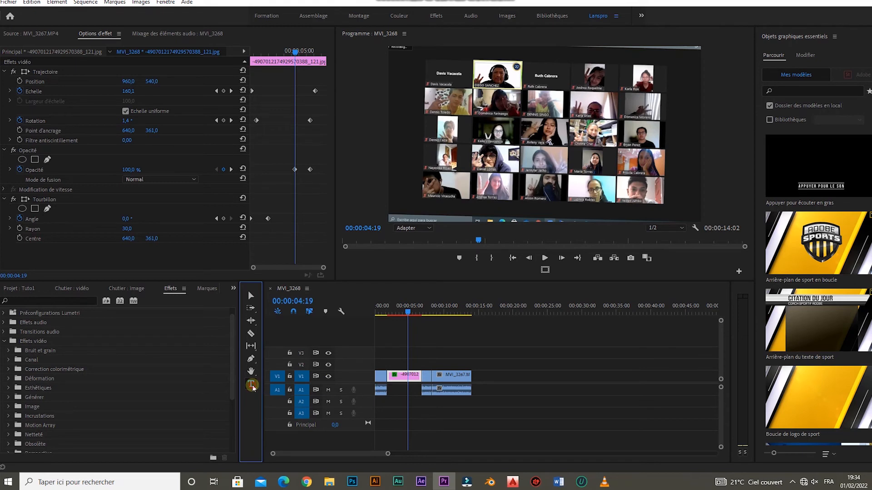
left_click(489, 126)
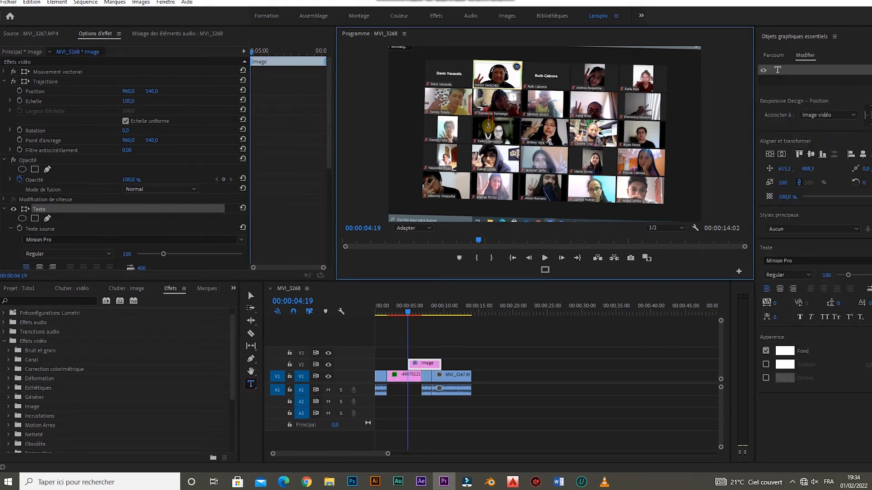
type("LANSPRO")
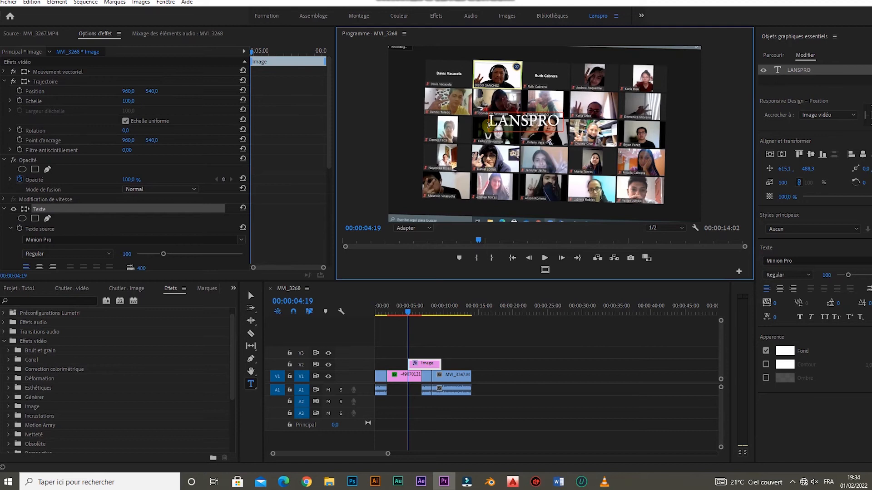
type(" GRAPHISTE")
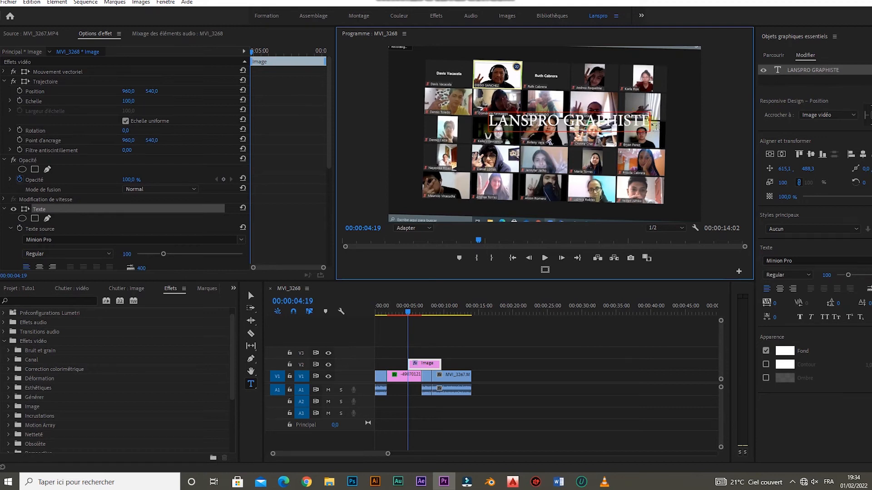
Center-align the title's text and center it vertically and horizontally in the frame
triple_click(643, 120)
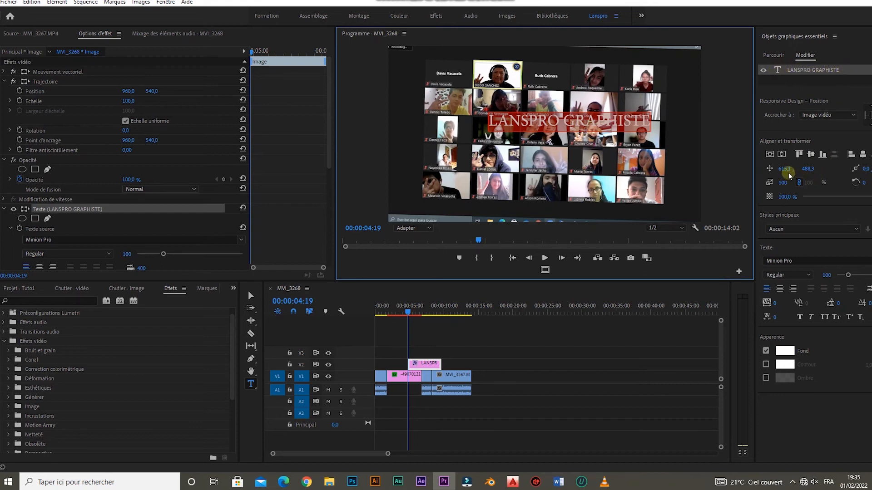
left_click(811, 154)
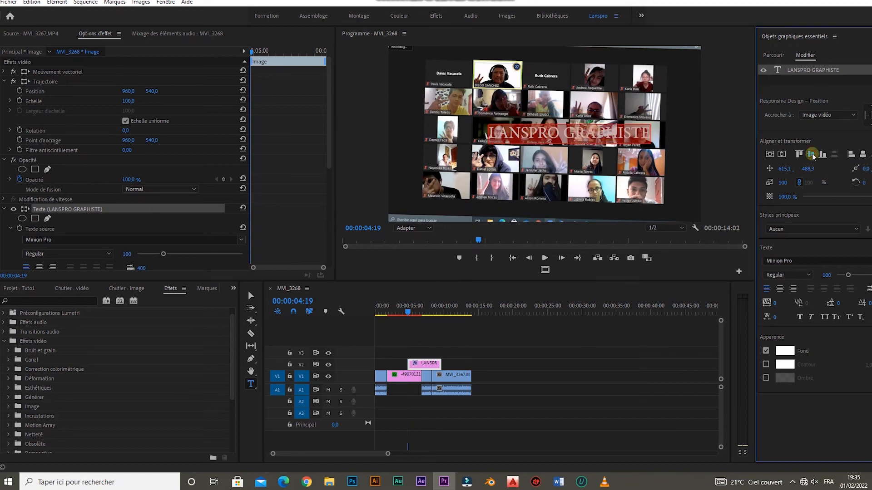
left_click(864, 154)
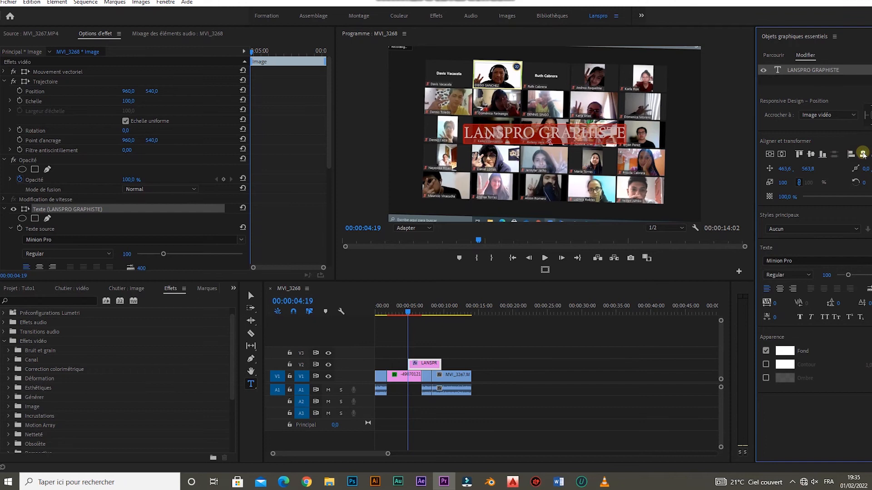
left_click(780, 291)
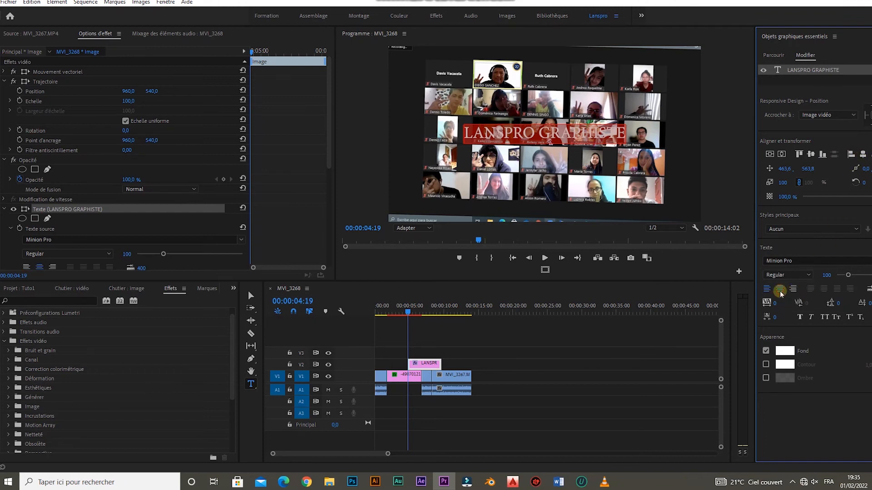
left_click(810, 155)
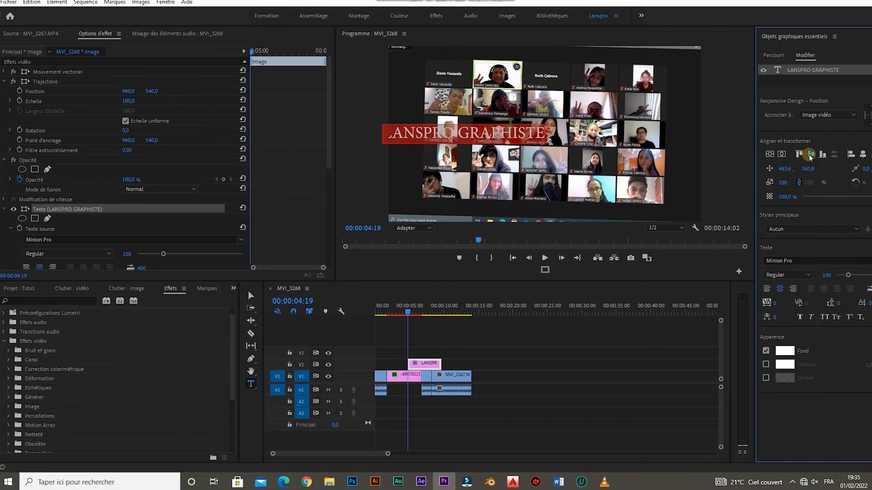
left_click(862, 155)
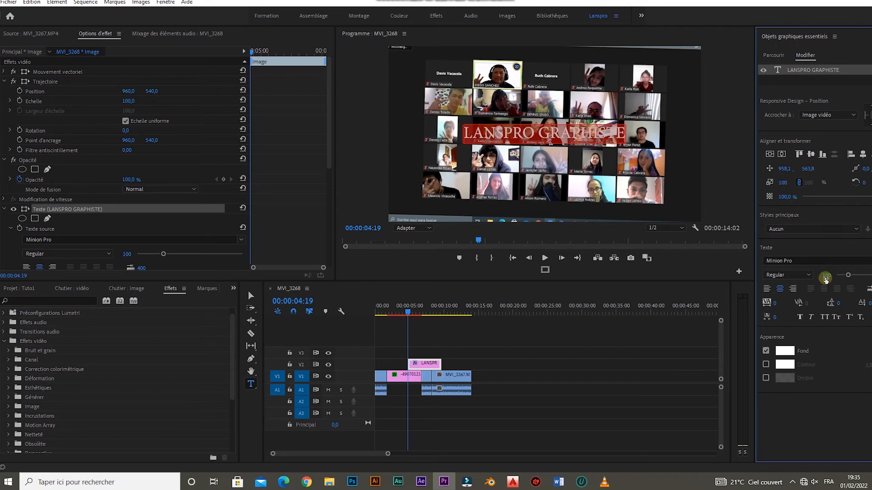
Set the title's font size to 132 and its font to Arial Rounded MT Bold
mouse_move(826, 279)
left_mouse_down()
mouse_move(848, 279)
mouse_move(839, 279)
left_mouse_up()
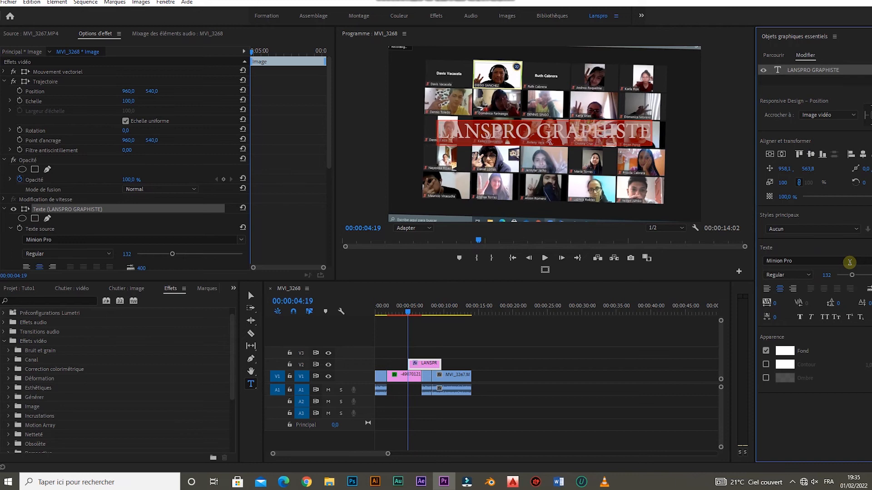
left_click(827, 263)
type("A")
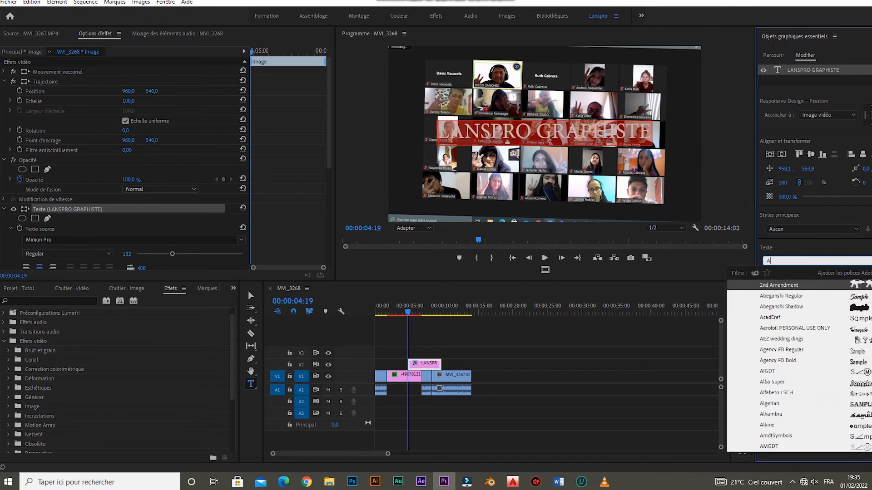
type("RIA")
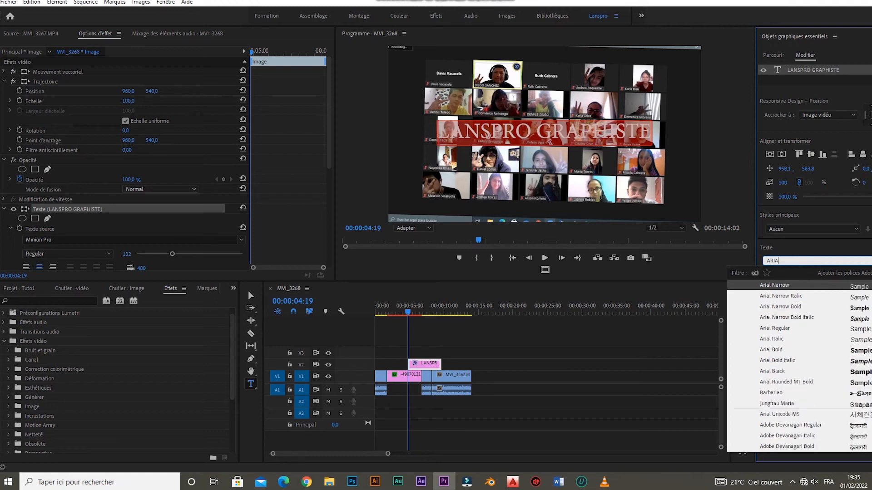
type("L")
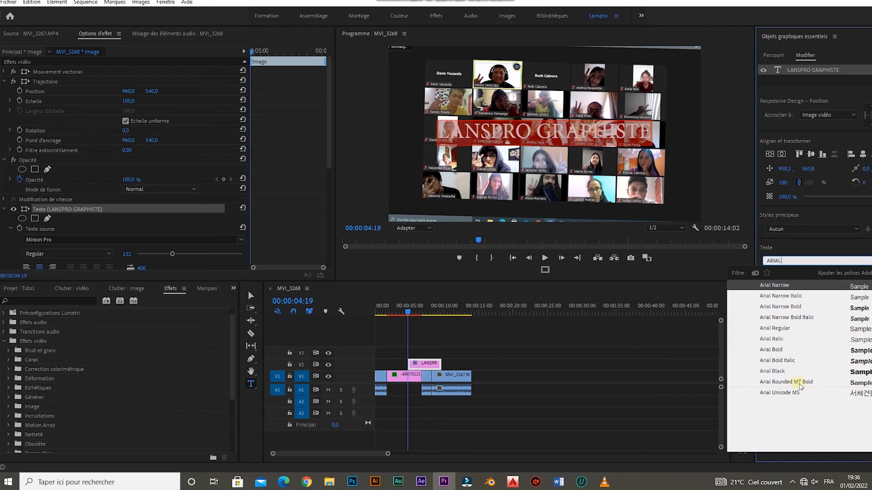
left_click(809, 383)
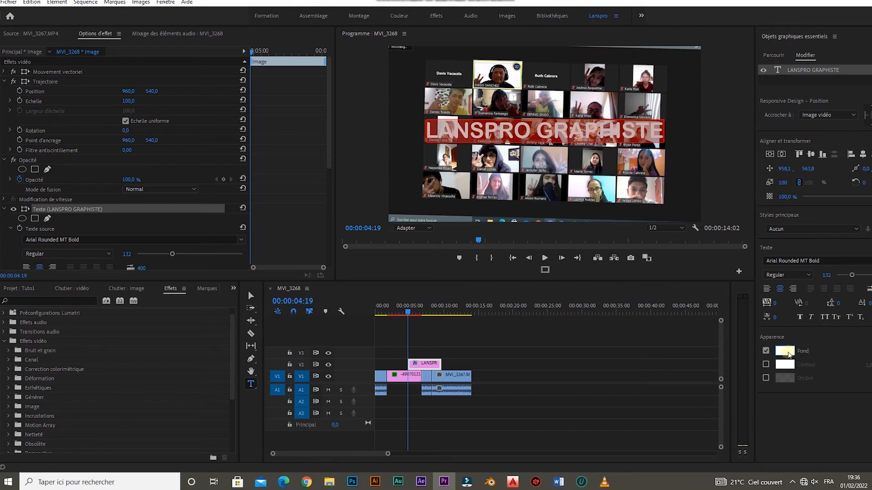
Change the title's fill (Fond) color to blue 1800FE
left_click(789, 354)
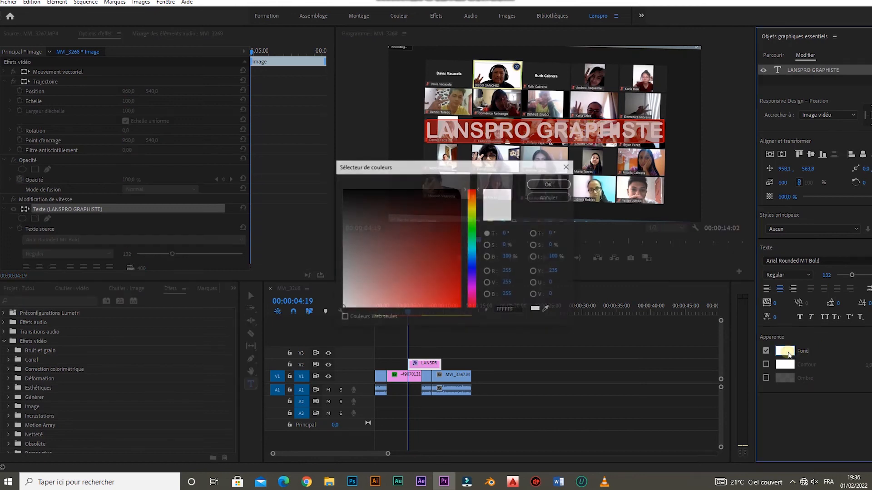
left_click(465, 271)
left_click(461, 305)
left_click_drag(461, 305, 460, 308)
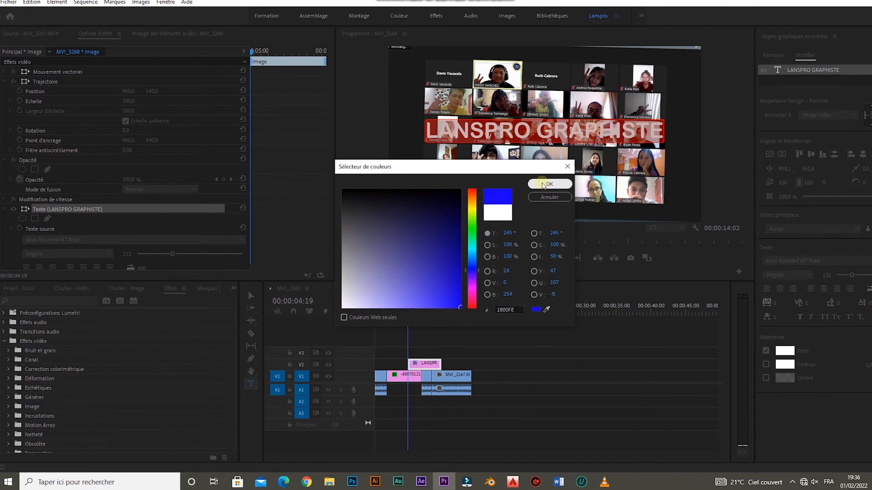
left_click(547, 185)
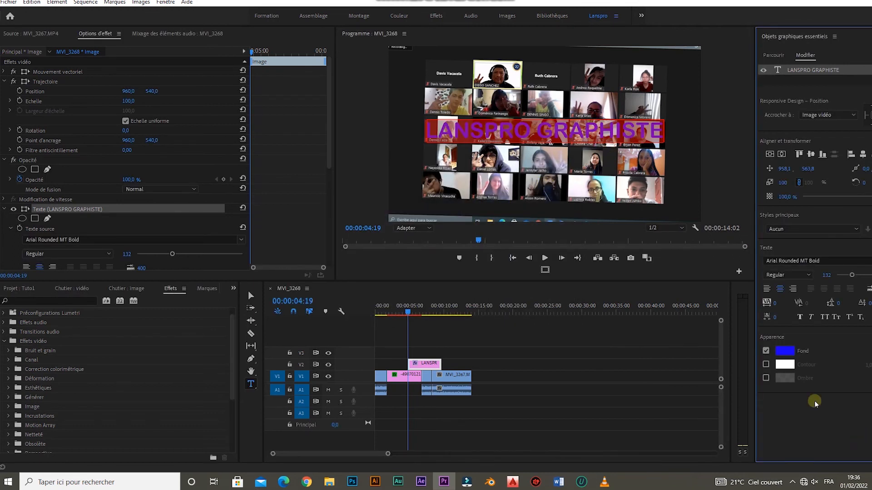
Add a white outline (Contour) to the title text, adjust its width, and lower the title to vertical position 894.8
left_click(766, 365)
left_click_drag(868, 365, 861, 363)
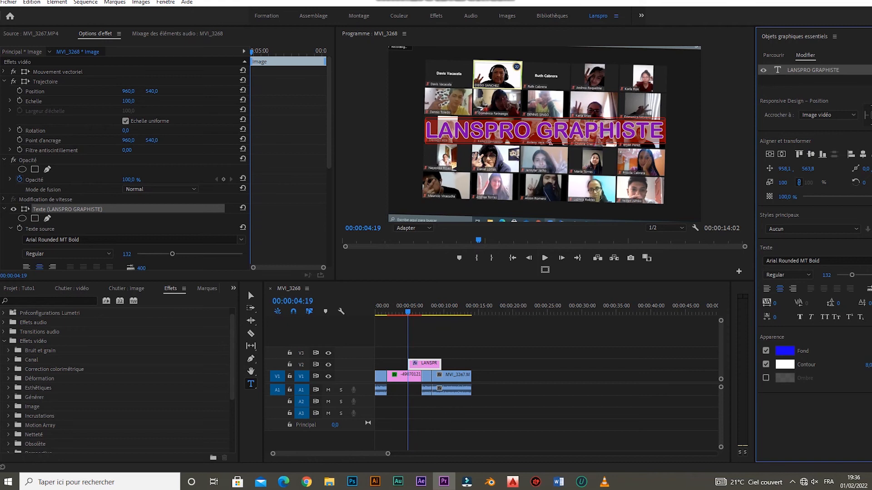
left_click_drag(867, 365, 861, 365)
left_click_drag(795, 169, 871, 169)
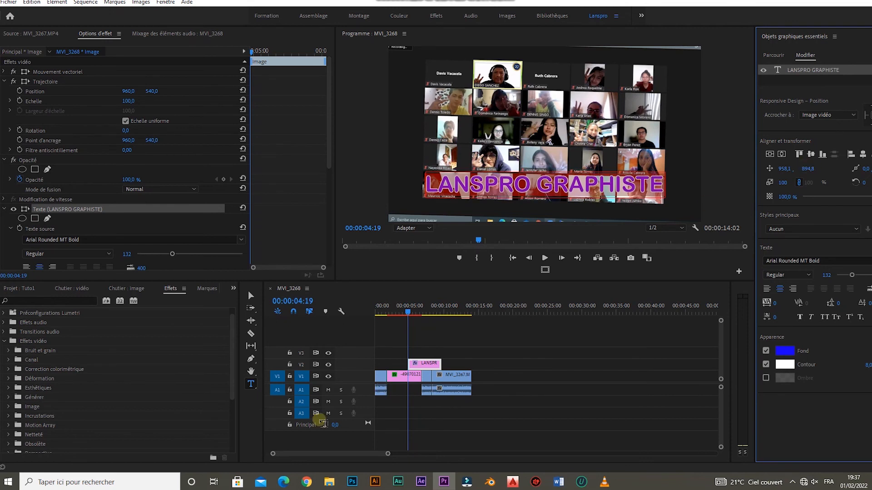
Move the title clip on V2 with the Selection tool so that it lines up exactly above the still image
left_click(408, 313)
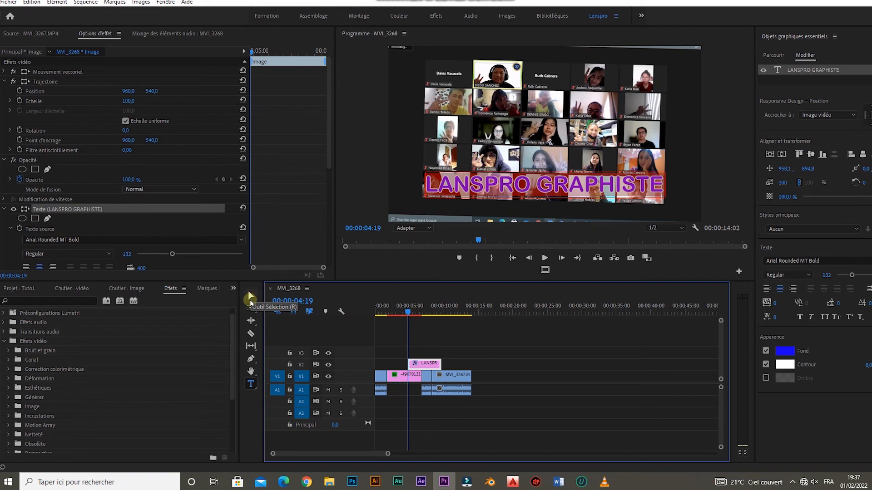
left_click(250, 299)
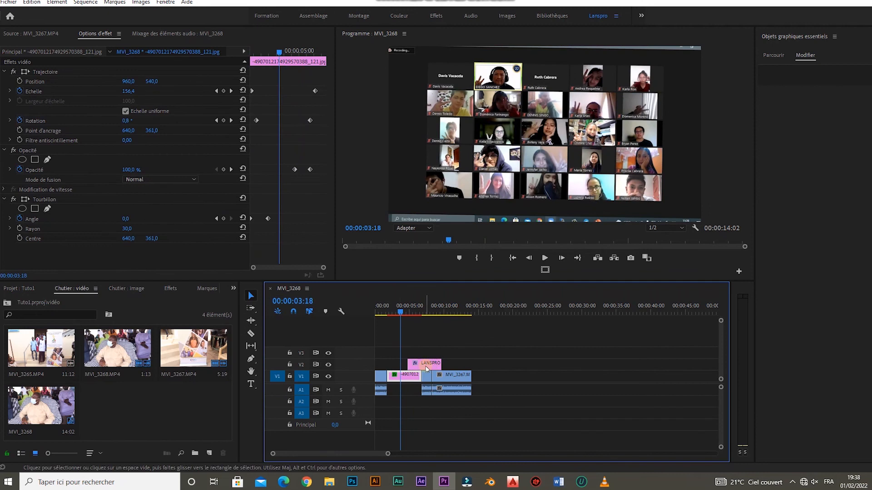
left_click_drag(426, 366, 407, 368)
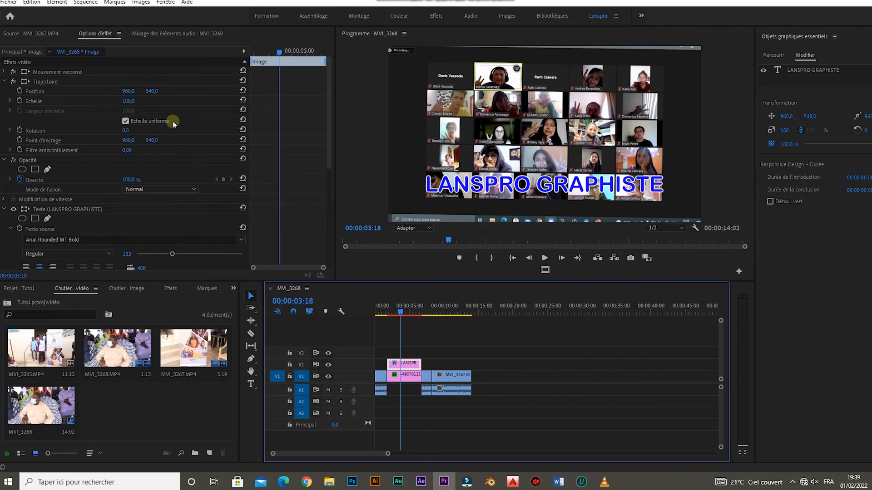
Place the title off-screen at horizontal position -748 and start Position keyframing under Trajectoire at 00:00:03:18
left_click_drag(128, 90, 190, 93)
left_click_drag(129, 91, 5, 91)
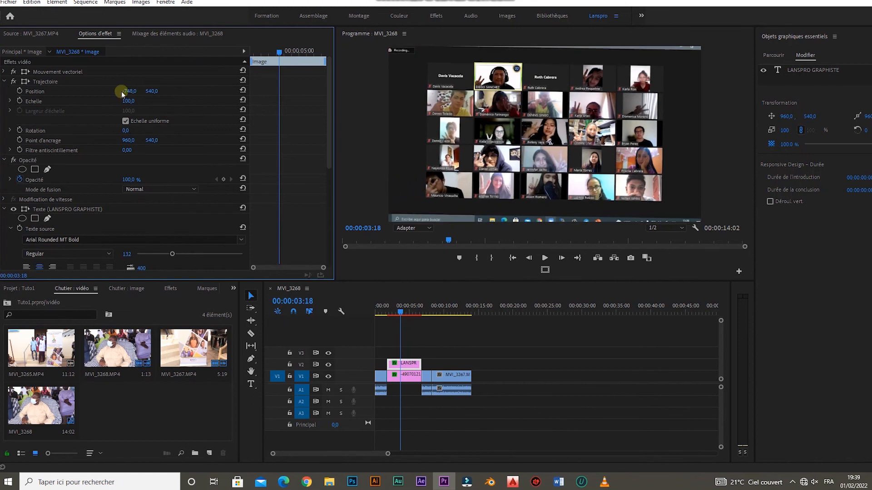
left_click(20, 90)
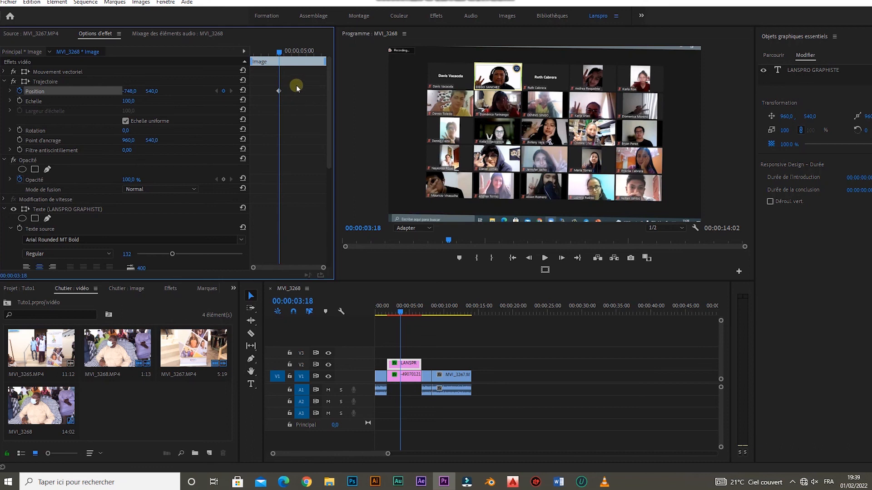
Add a second Position keyframe at 00:00:05:14 with the title's horizontal position set to 955
left_click(287, 51)
left_click_drag(287, 52, 308, 52)
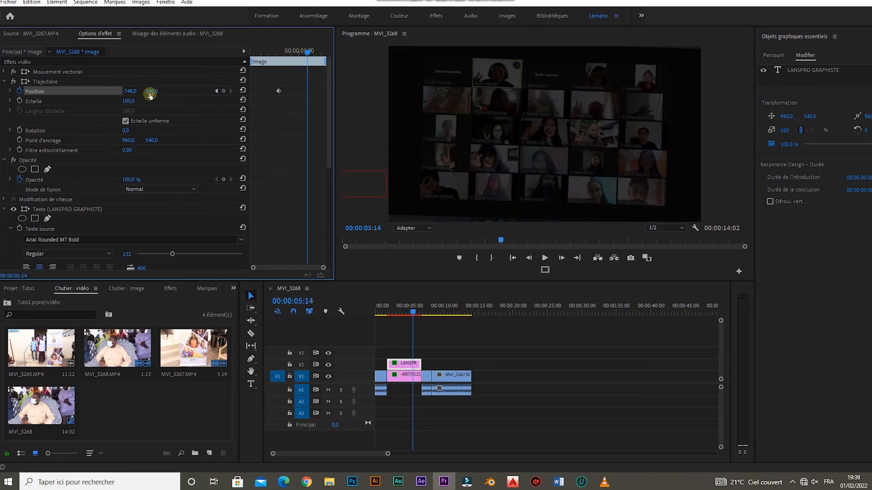
left_click_drag(129, 91, 181, 91)
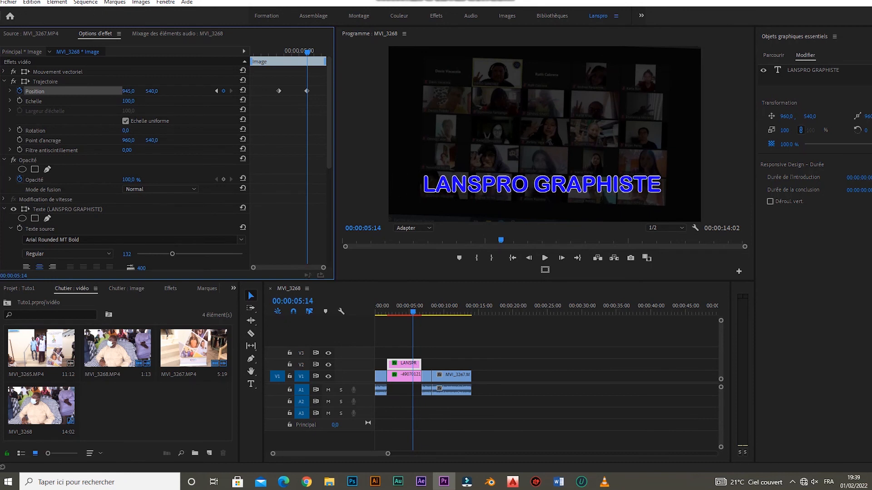
left_click_drag(128, 91, 132, 91)
Play back the title's slide-in animation from 00:00:02:16
left_click_drag(313, 61, 264, 69)
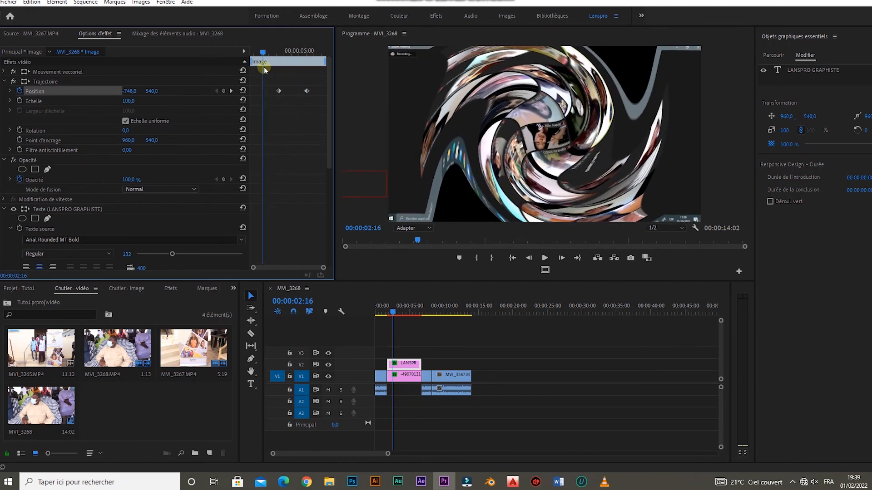
key("space")
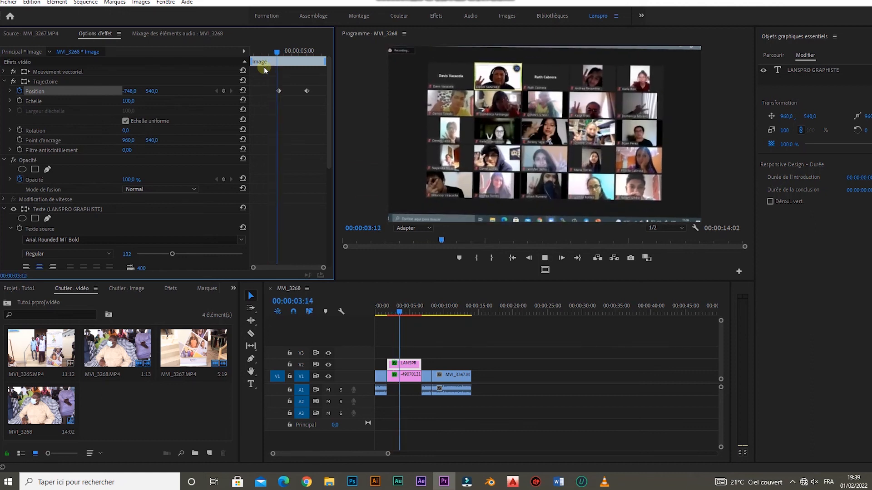
key("space")
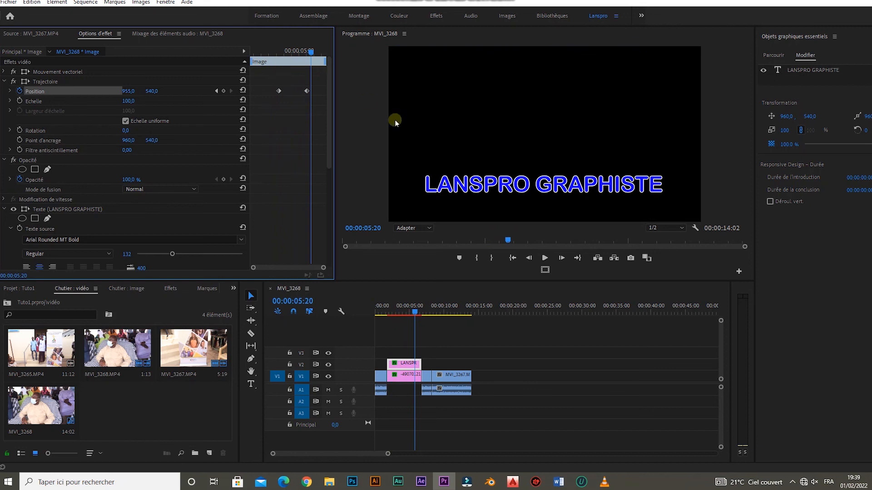
Move the title's first Position keyframe to the start of the clip
mouse_move(422, 312)
left_mouse_down()
mouse_move(398, 323)
mouse_move(407, 319)
left_mouse_up()
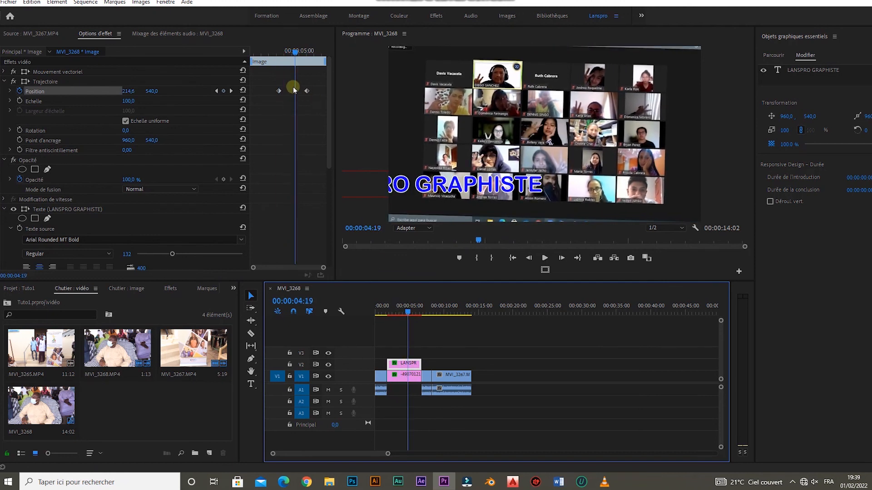
left_click(279, 92)
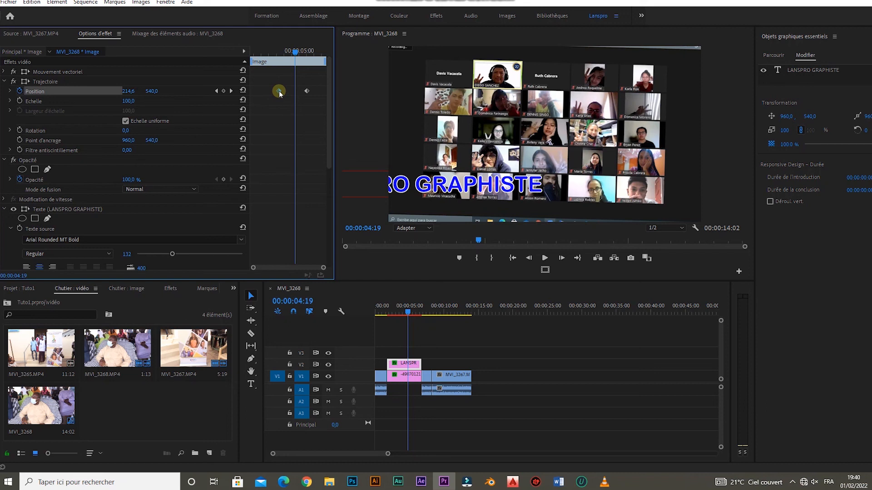
left_click_drag(279, 91, 247, 97)
Preview the retimed title animation from the clip's start at 00:00:01:20 and scrub back to 00:00:03:18
left_click_drag(296, 54, 249, 63)
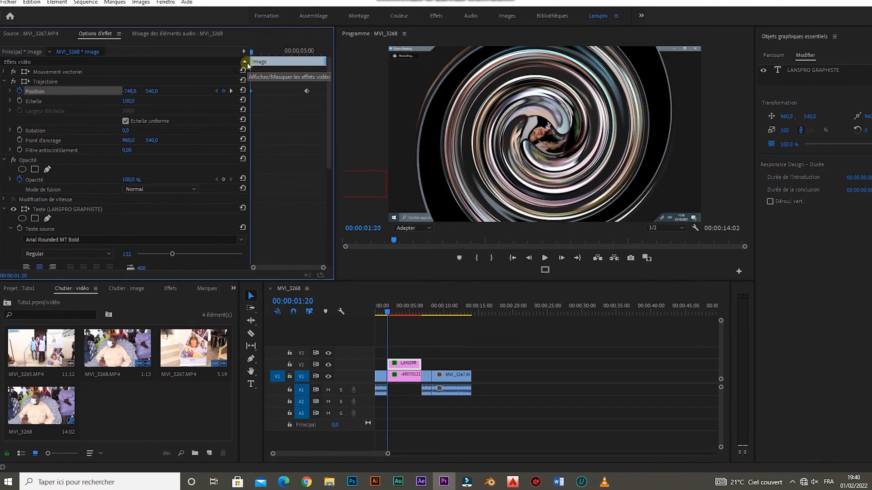
key("space")
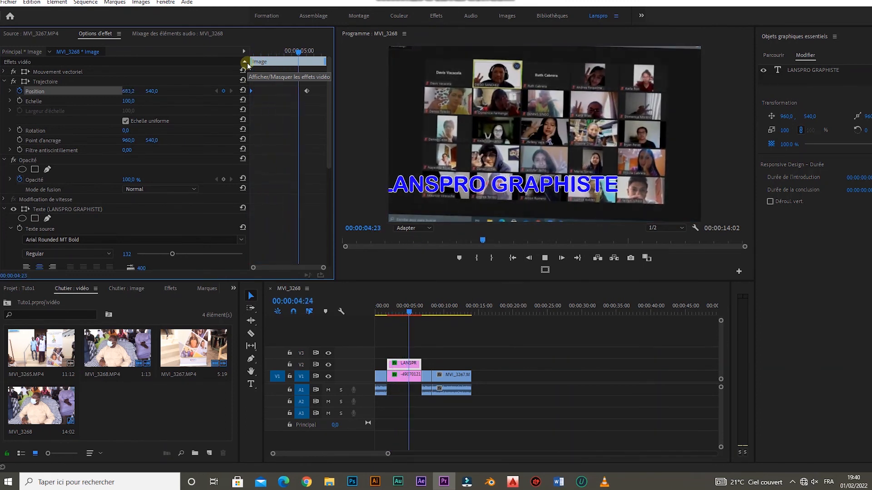
key("space")
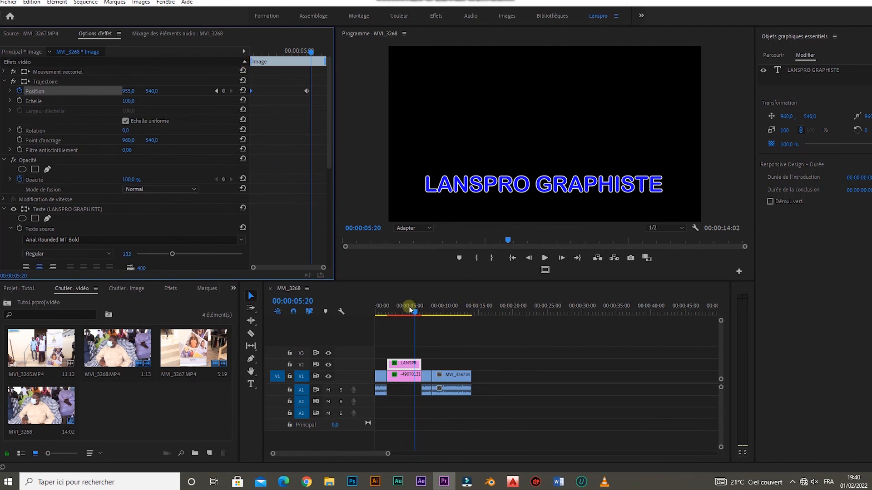
left_click_drag(414, 309, 399, 312)
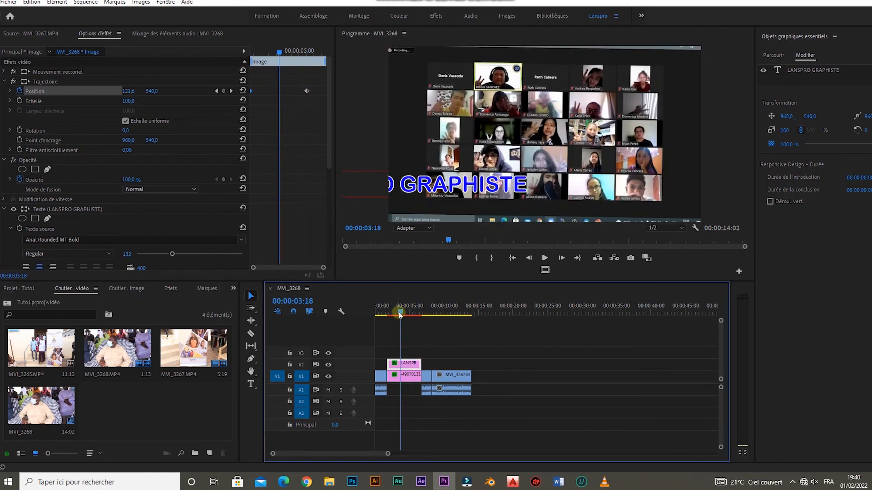